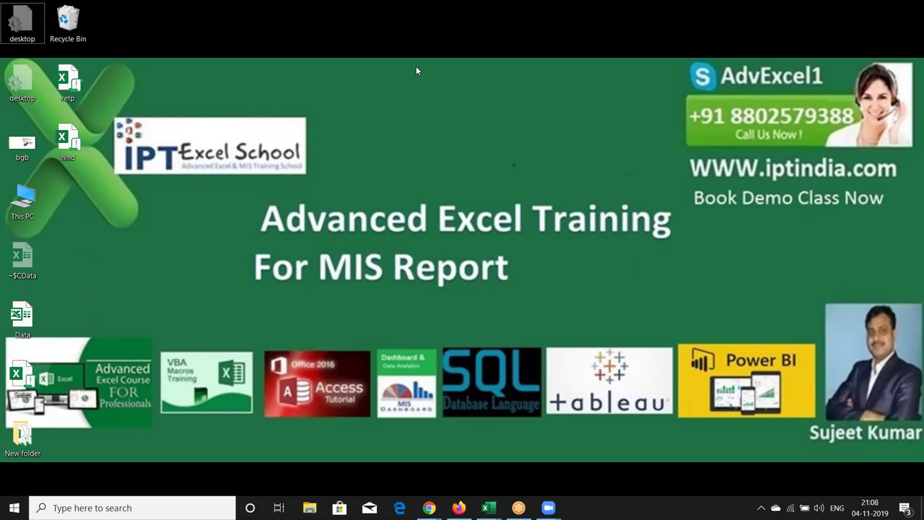
Select the hind workbook on the desktop and bring up previews of the open Excel windows.
{"action": "left_click", "coordinate": [76, 130]}
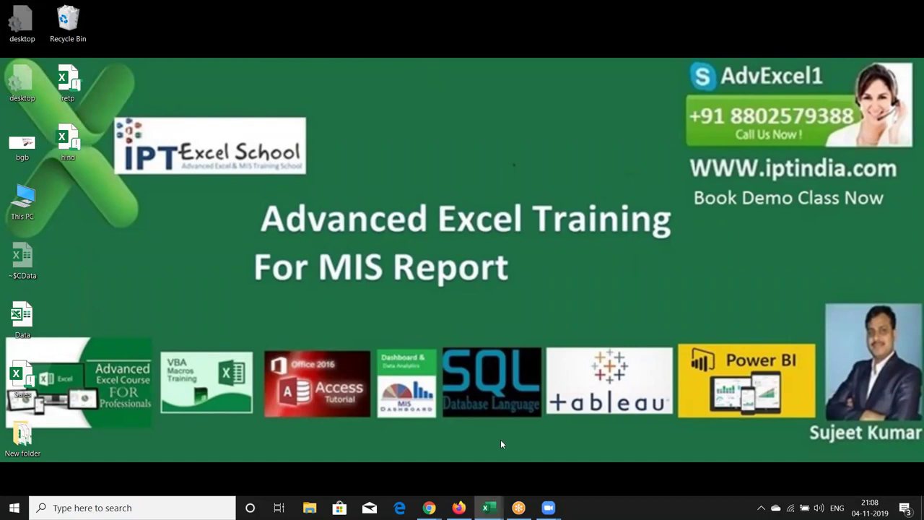
{"action": "mouse_move", "coordinate": [498, 504]}
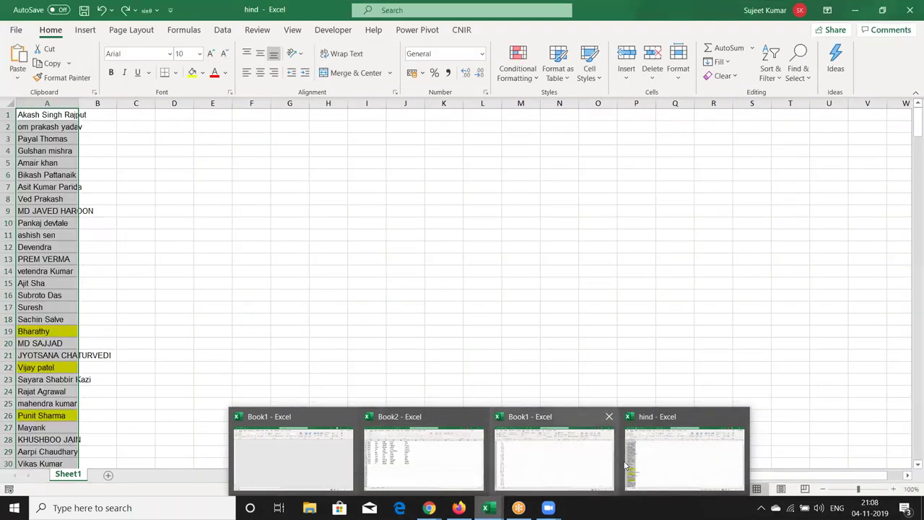
Bring the hind workbook forward, autofit column A to the names and widen column B, ending on A1.
{"action": "left_click", "coordinate": [627, 466]}
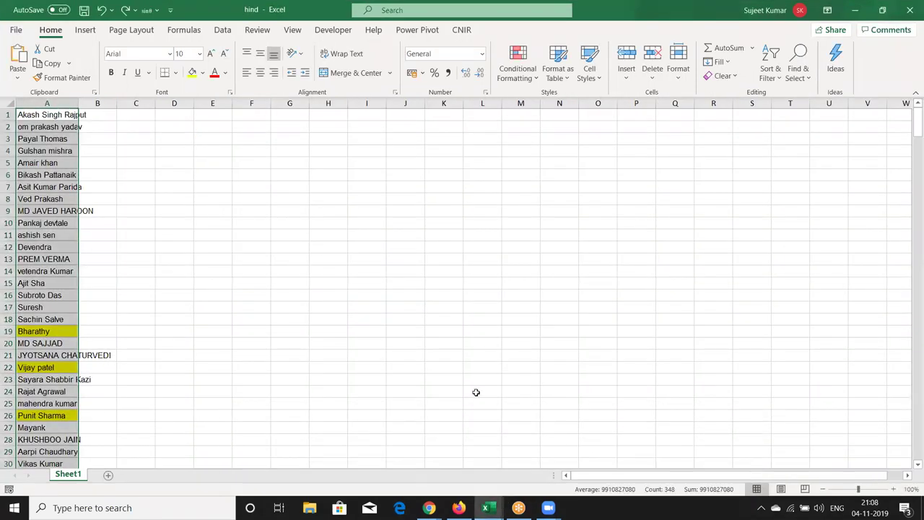
{"action": "left_click", "coordinate": [58, 189]}
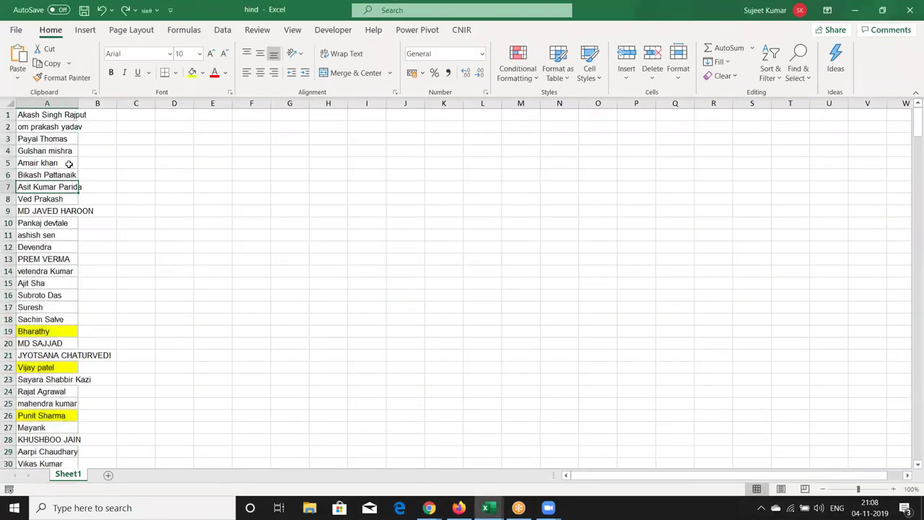
{"action": "double_click", "coordinate": [78, 104]}
{"action": "left_click_drag", "start_coordinate": [162, 104], "coordinate": [222, 116]}
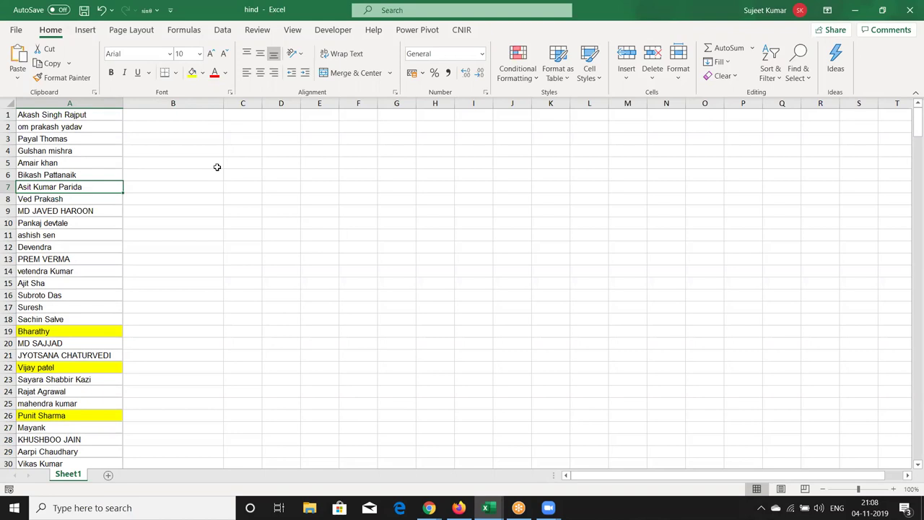
{"action": "left_click", "coordinate": [152, 117]}
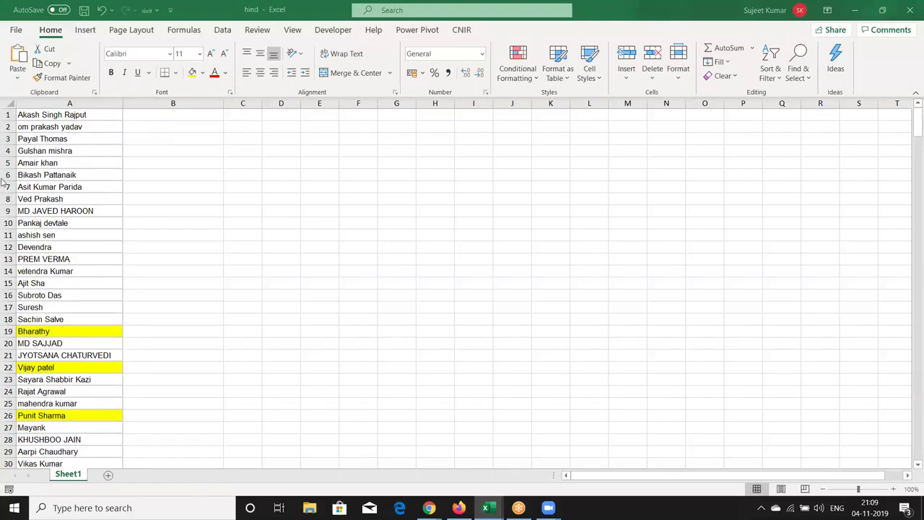
{"action": "left_click", "coordinate": [53, 103]}
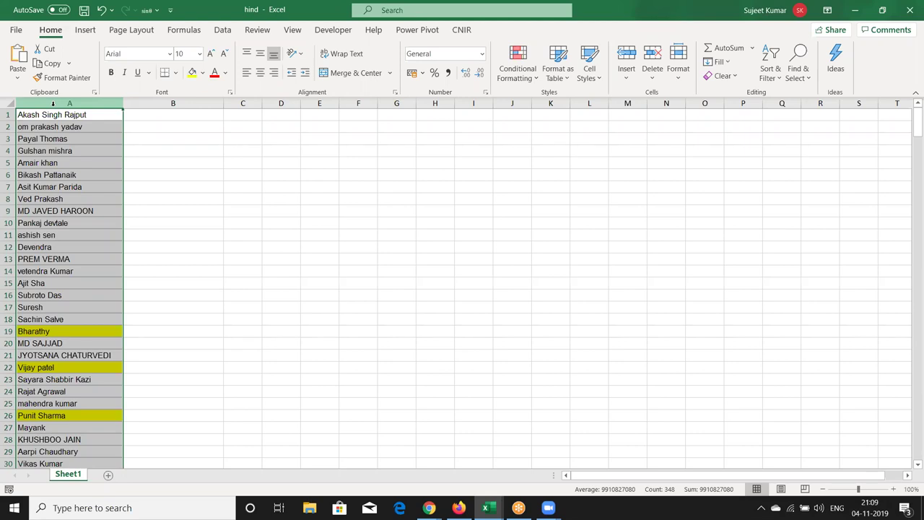
{"action": "left_click", "coordinate": [167, 117]}
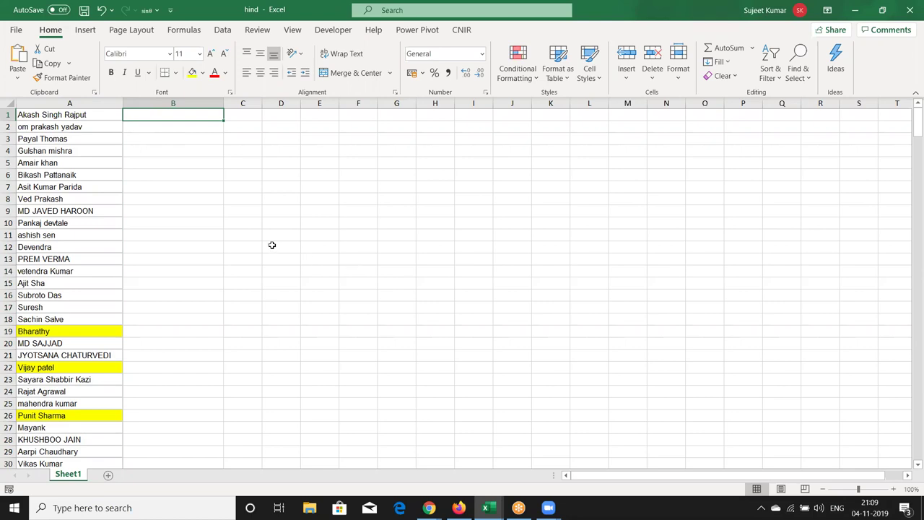
{"action": "left_click", "coordinate": [204, 153]}
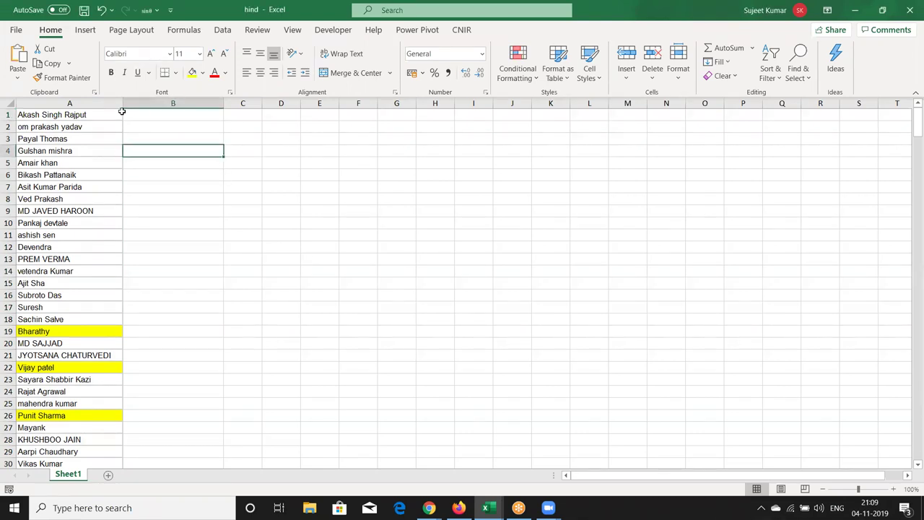
{"action": "left_click", "coordinate": [98, 113]}
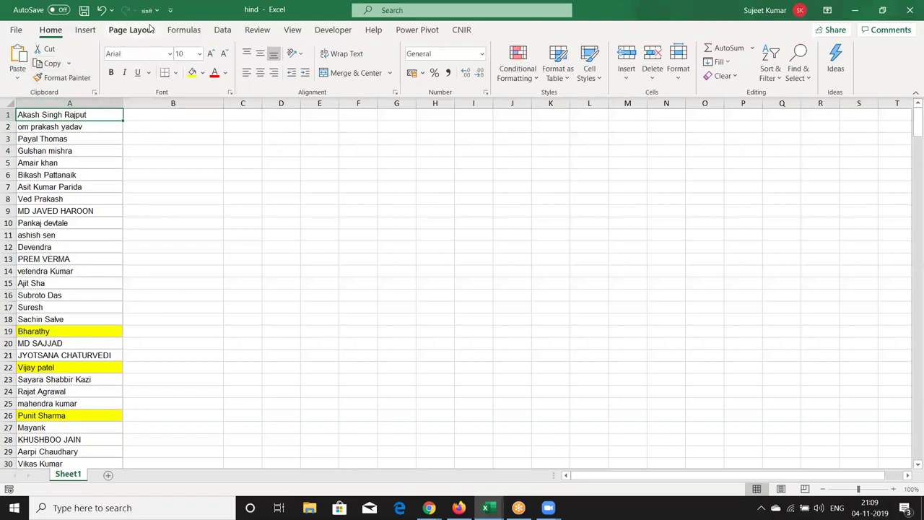
Open the Translator from the Review tab with the name in A1 selected.
{"action": "left_click", "coordinate": [257, 30]}
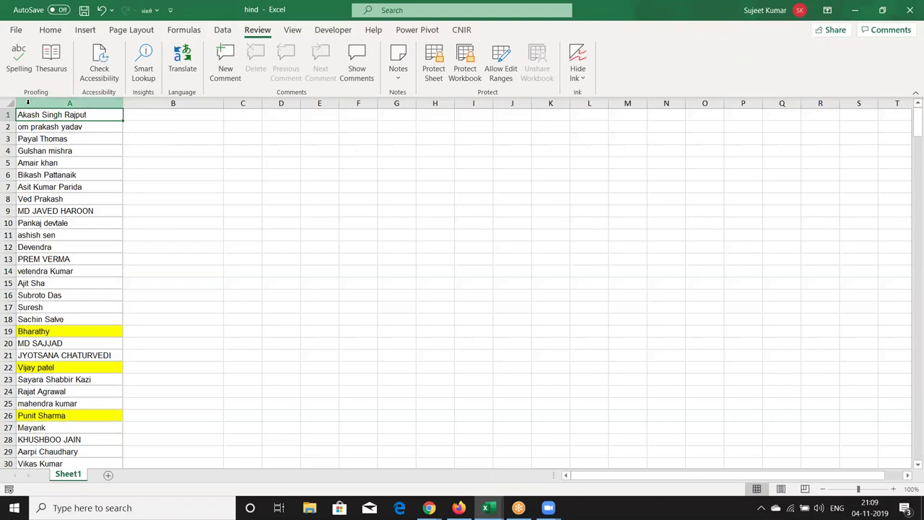
{"action": "left_click", "coordinate": [181, 61]}
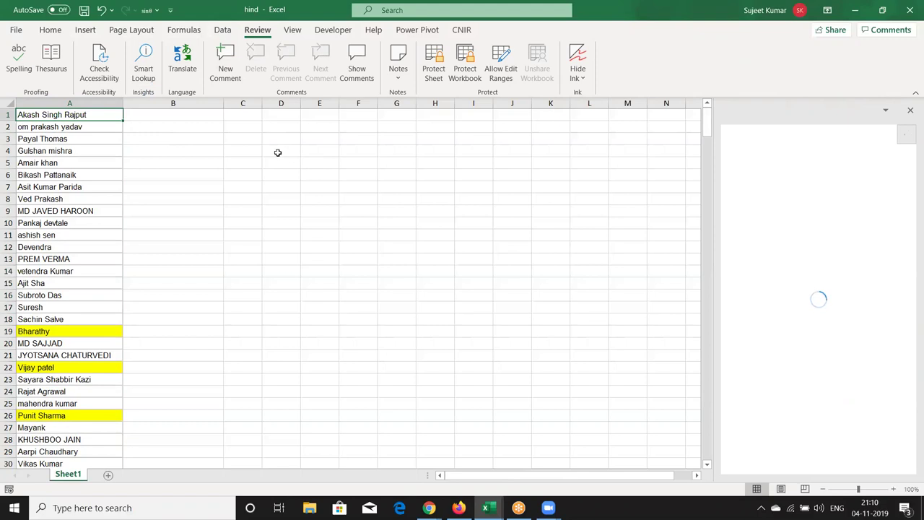
{"action": "left_click", "coordinate": [200, 117]}
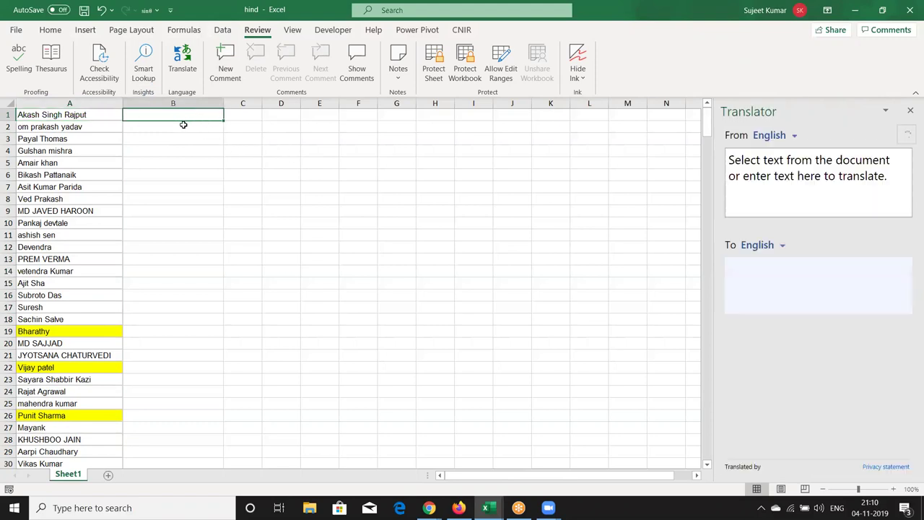
{"action": "left_click", "coordinate": [95, 114]}
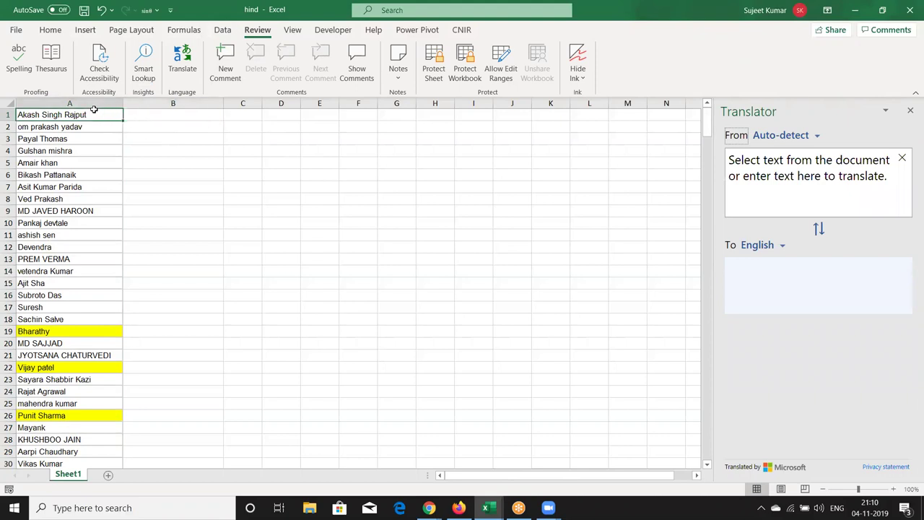
Translate the name into Hindi and paste the translation into cell B1.
{"action": "left_click", "coordinate": [782, 253]}
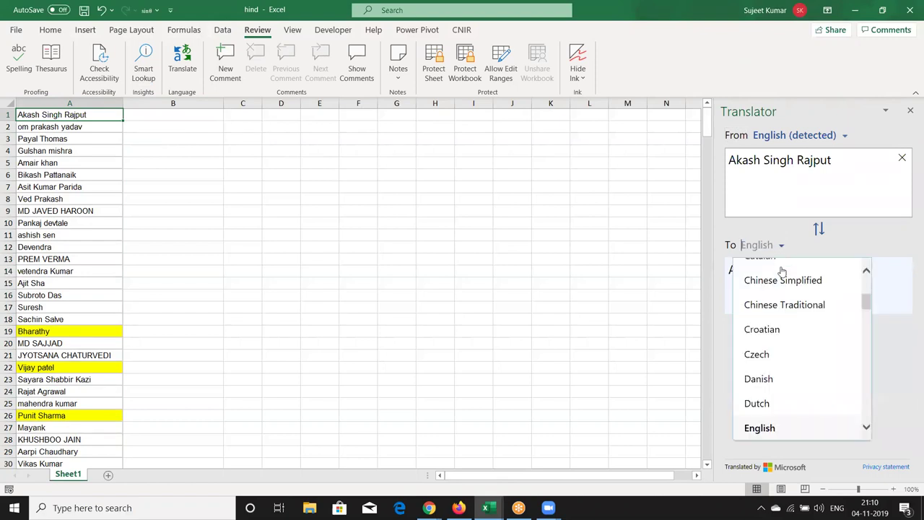
{"action": "type", "text": "h"}
{"action": "left_click", "coordinate": [786, 324]}
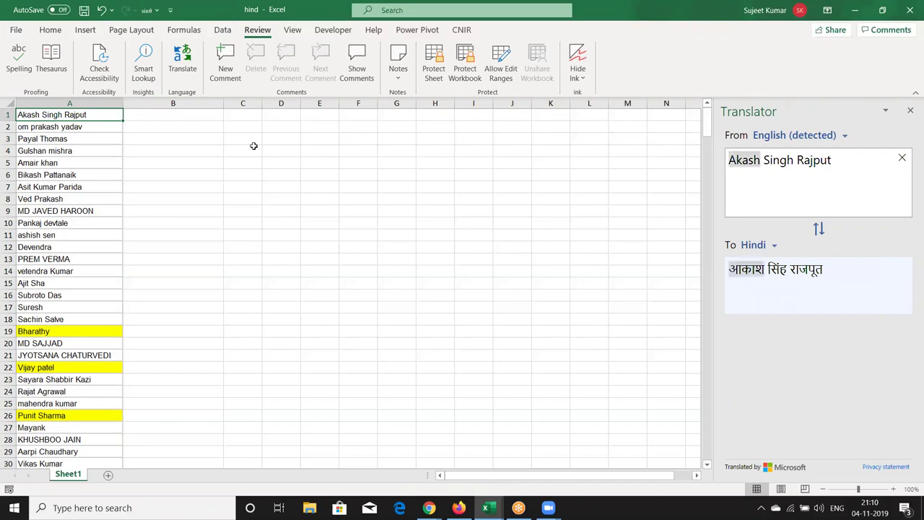
{"action": "left_click", "coordinate": [779, 268]}
{"action": "key", "text": "ctrl+a"}
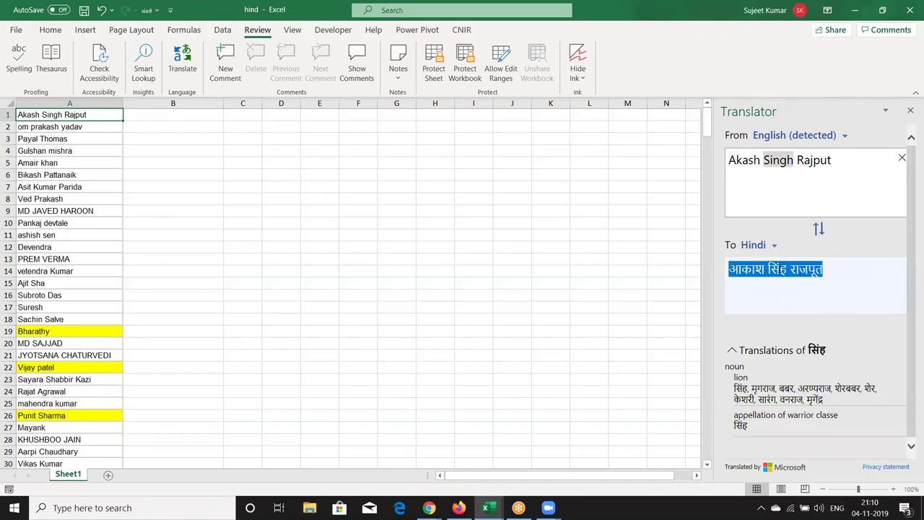
{"action": "left_click", "coordinate": [197, 114]}
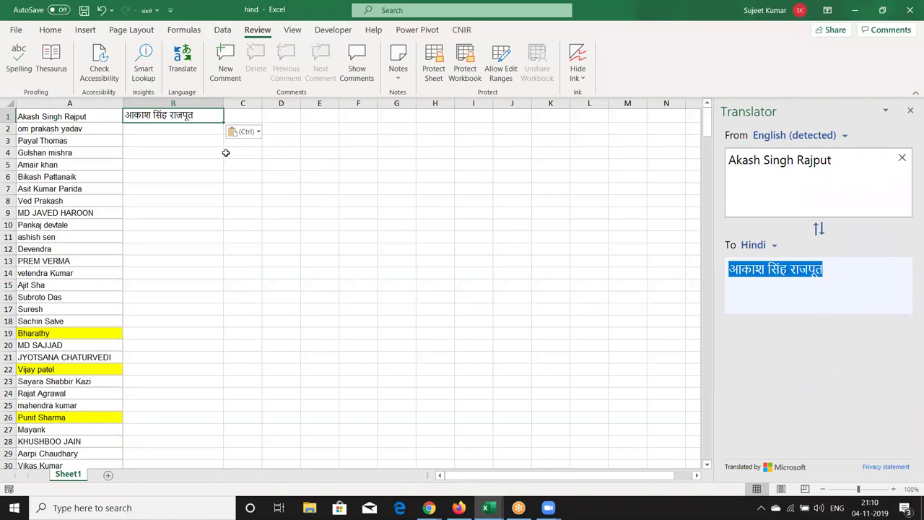
{"action": "left_click", "coordinate": [225, 153]}
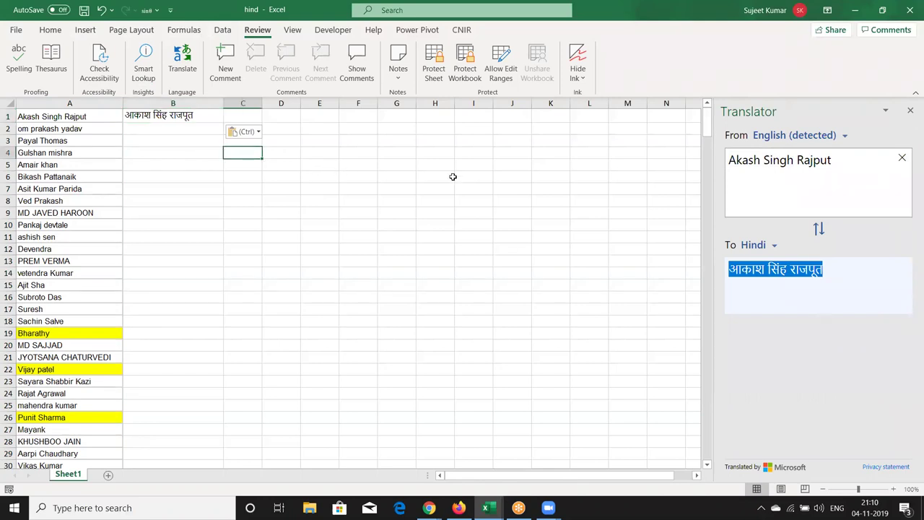
Close the Translator pane and delete the Hindi text from B1.
{"action": "left_click", "coordinate": [911, 111]}
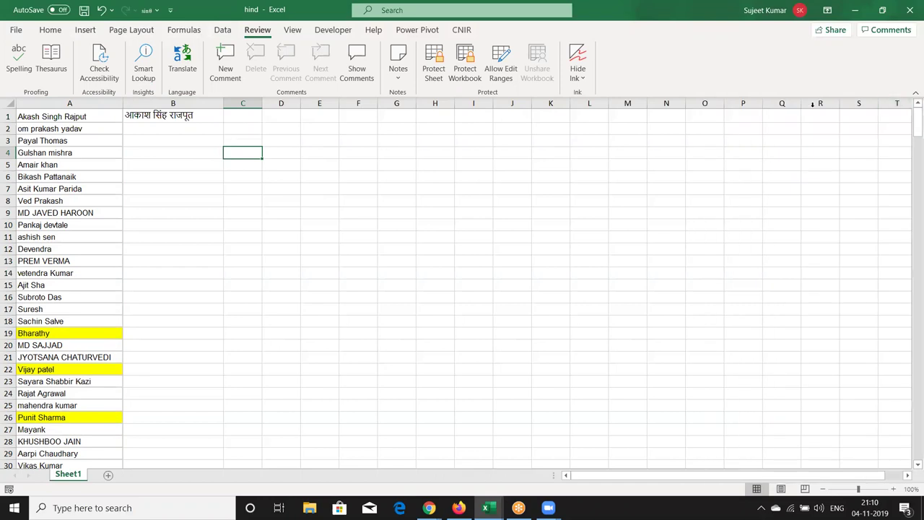
{"action": "left_click", "coordinate": [171, 113]}
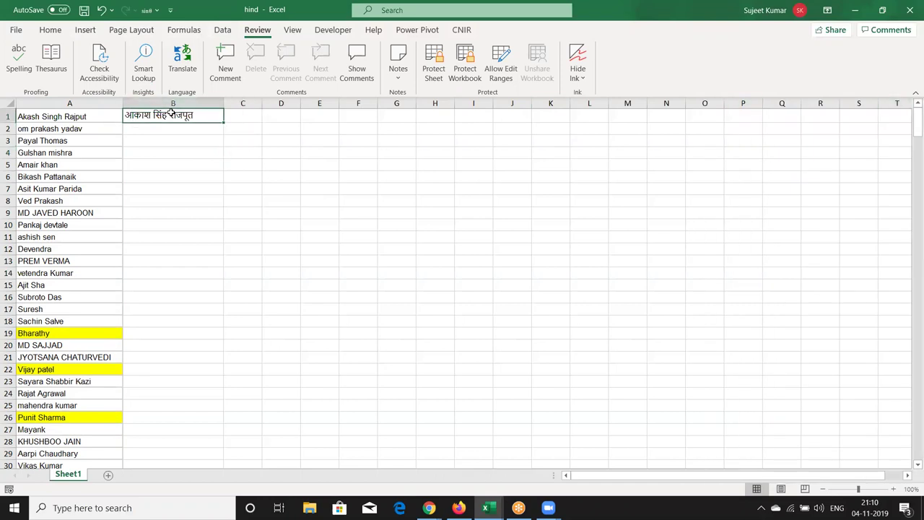
{"action": "key", "text": "Delete"}
Save and close the hind workbook, then switch to the Gmail window in Chrome.
{"action": "left_click", "coordinate": [910, 10]}
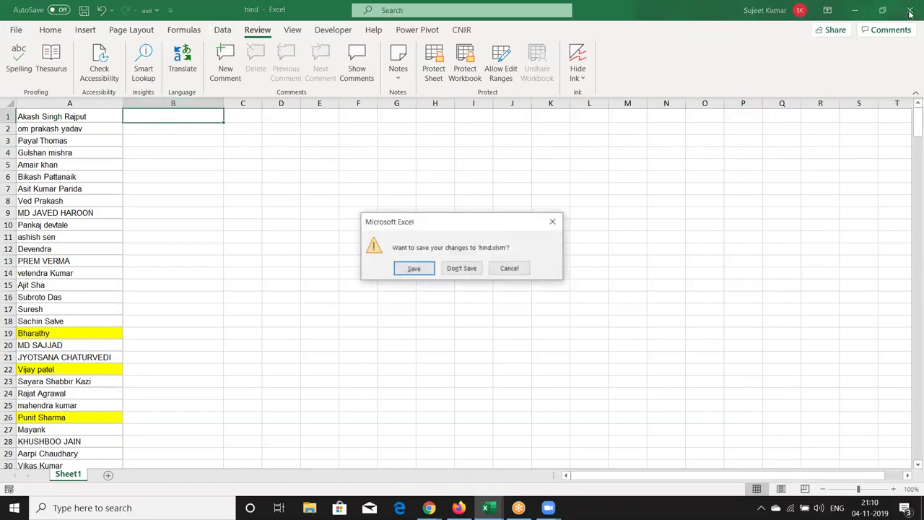
{"action": "left_click", "coordinate": [427, 270]}
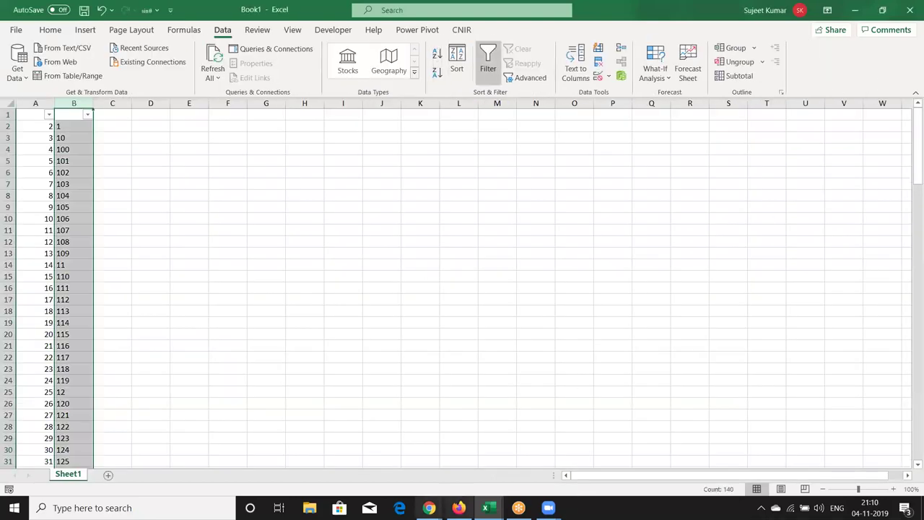
{"action": "left_click", "coordinate": [429, 508]}
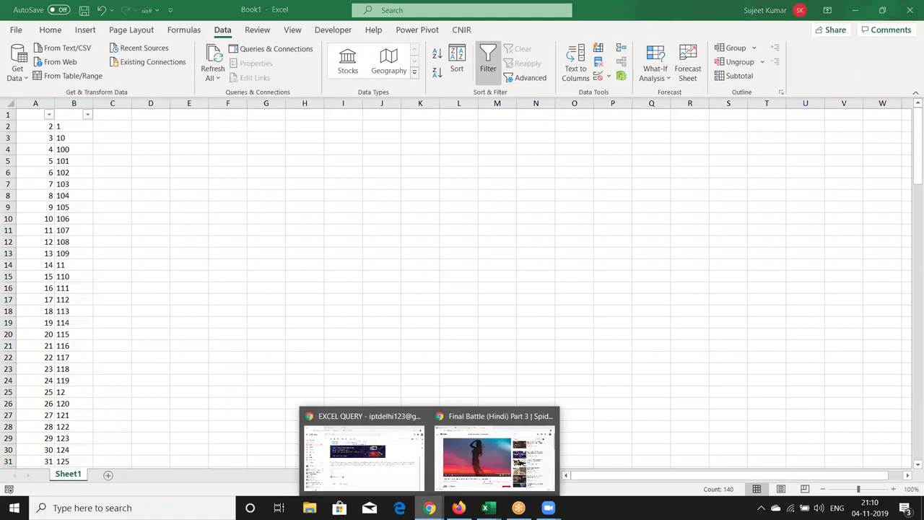
{"action": "left_click", "coordinate": [396, 486]}
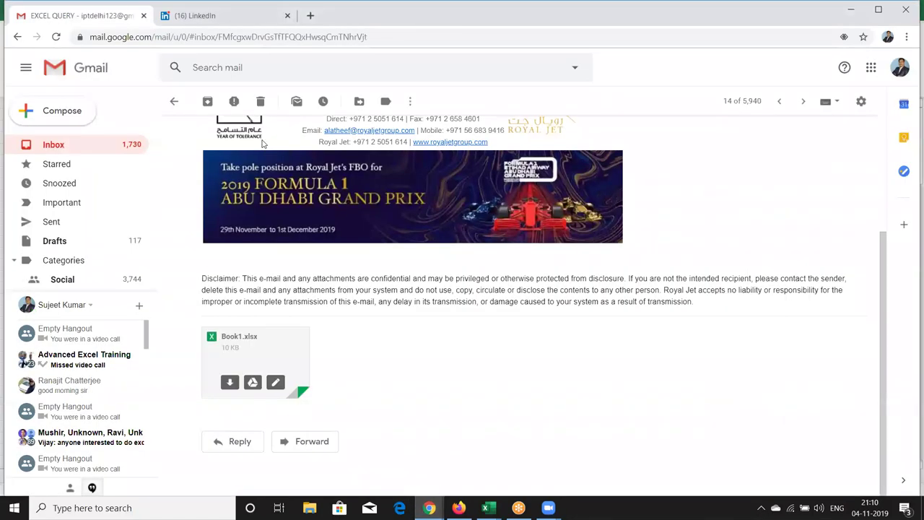
Scroll the email to the top and open a new Chrome tab, beginning to type 'dr'.
{"action": "scroll", "coordinate": [231, 156], "scroll_direction": "up", "scroll_amount": 3}
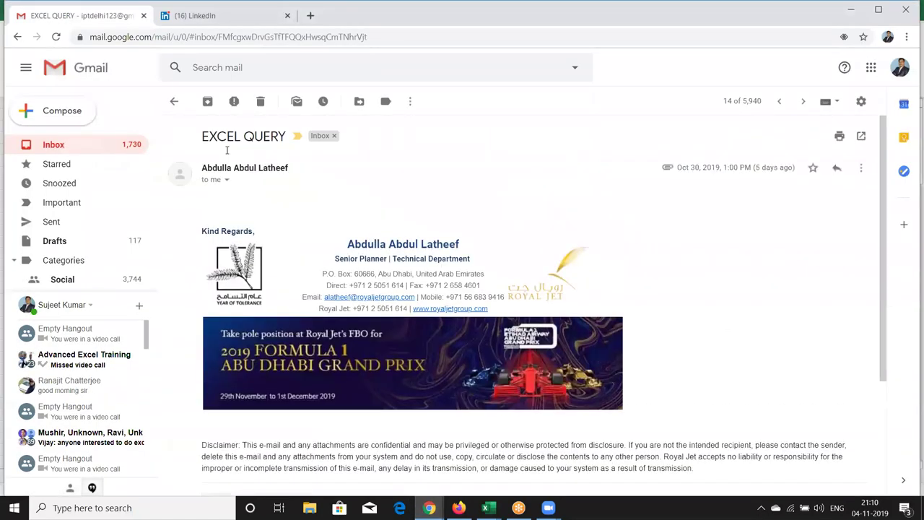
{"action": "left_click", "coordinate": [317, 22]}
{"action": "type", "text": "dr"}
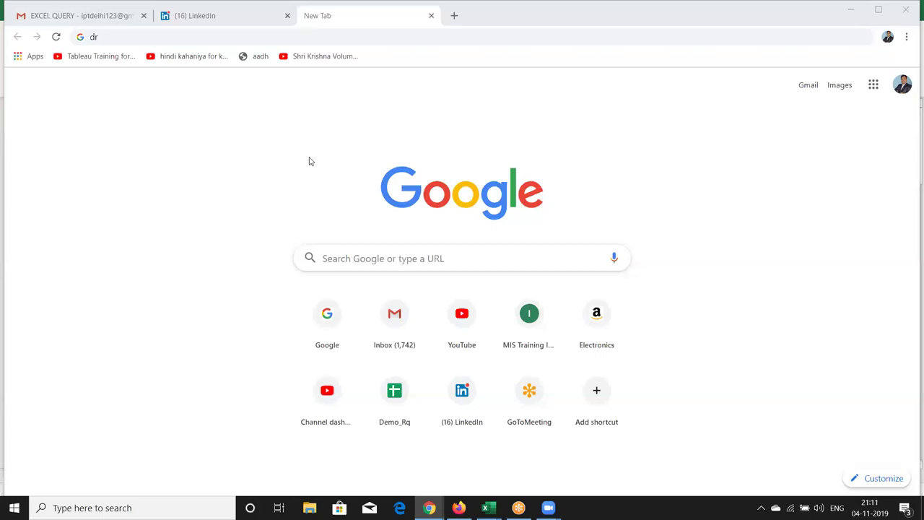
Open Google Drive from the Google apps menu.
{"action": "left_click", "coordinate": [873, 84]}
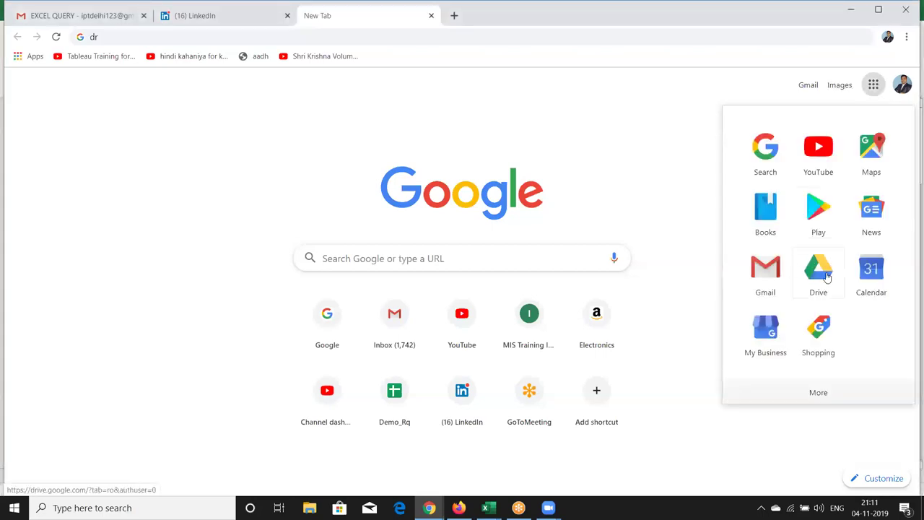
{"action": "left_click", "coordinate": [827, 277]}
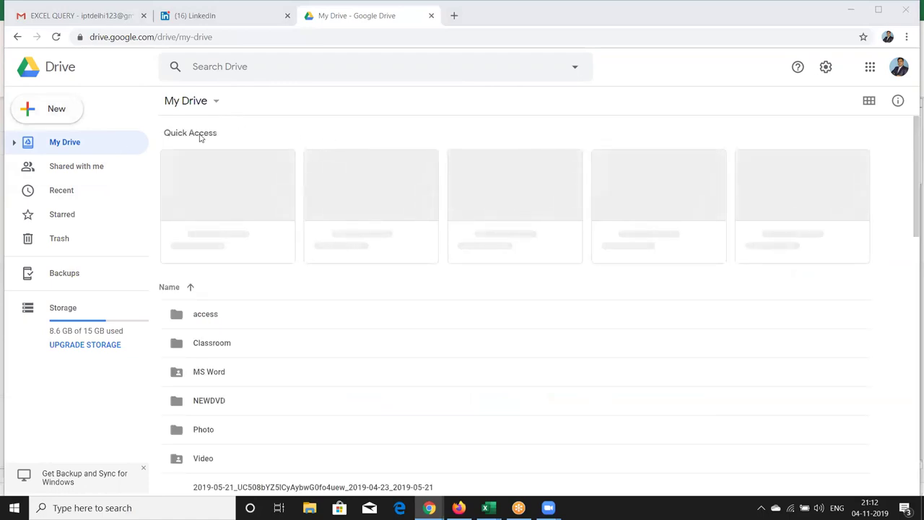
Upload the hind workbook from the Desktop into My Drive.
{"action": "left_click", "coordinate": [218, 104]}
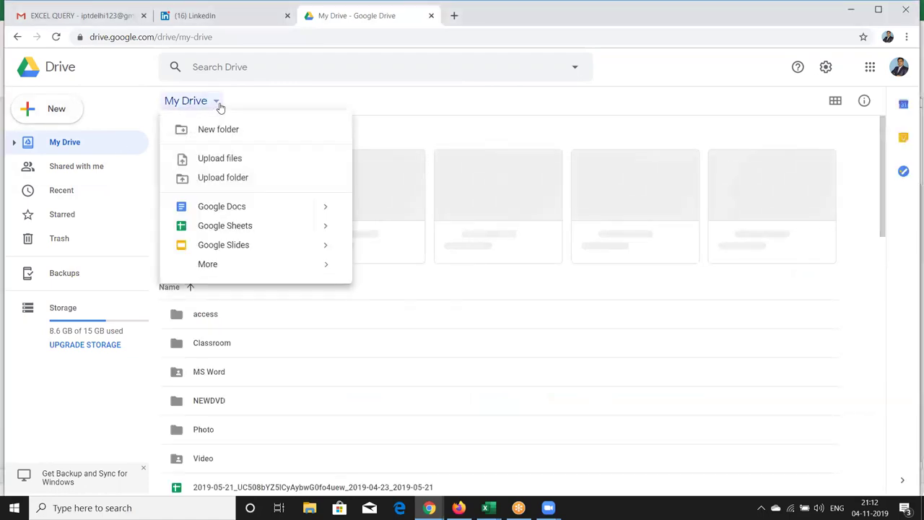
{"action": "left_click", "coordinate": [223, 160]}
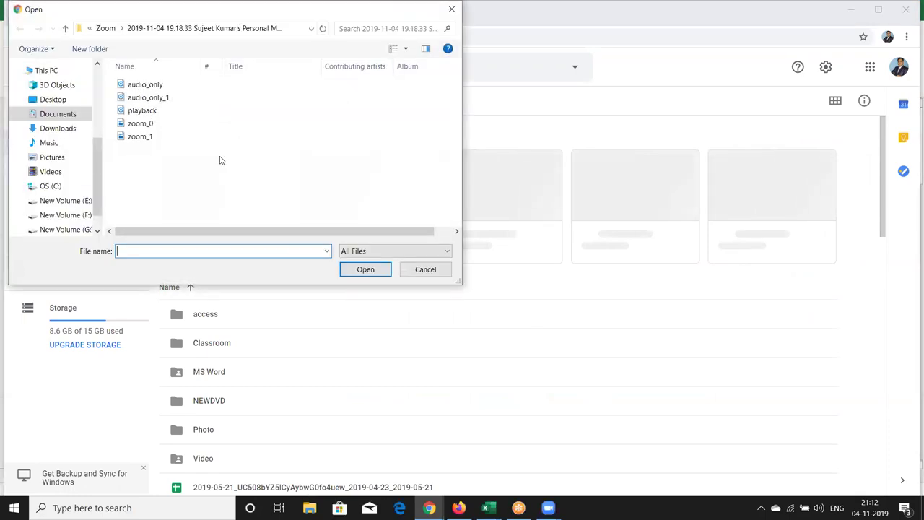
{"action": "left_click_drag", "start_coordinate": [101, 150], "coordinate": [99, 78]}
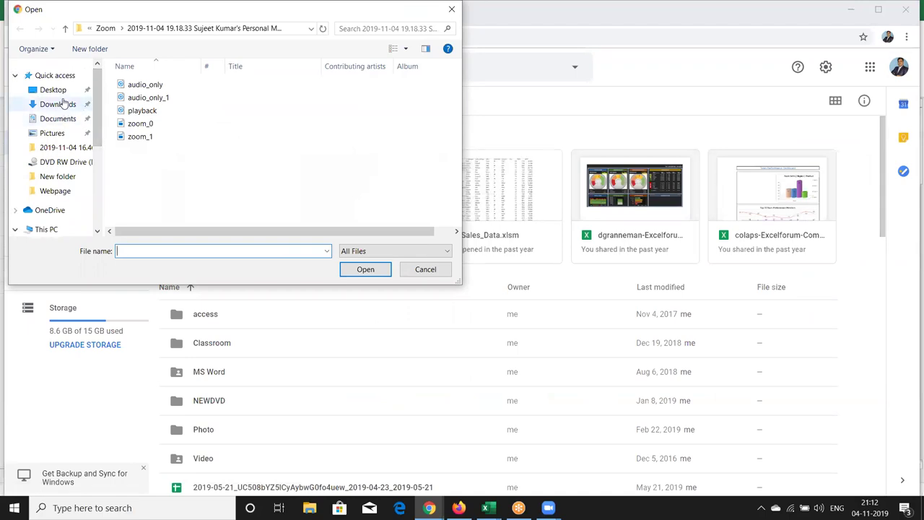
{"action": "left_click", "coordinate": [59, 91]}
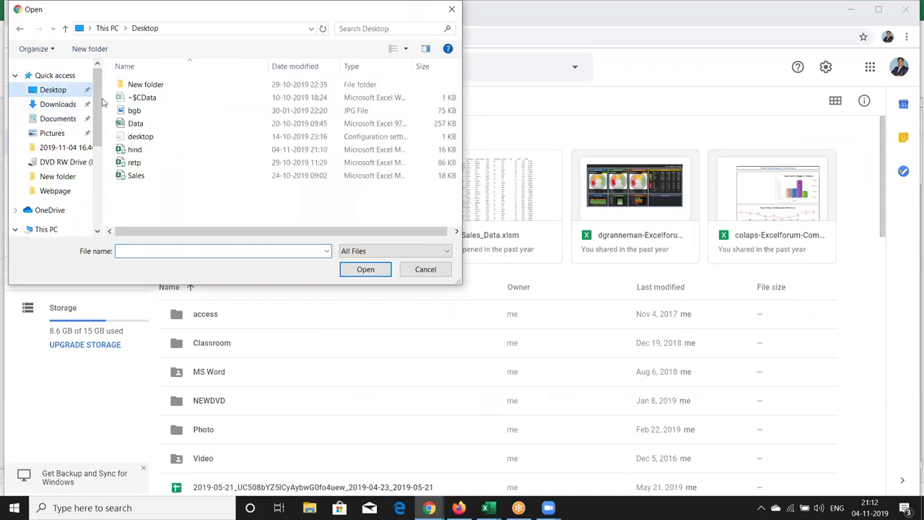
{"action": "left_click", "coordinate": [152, 150]}
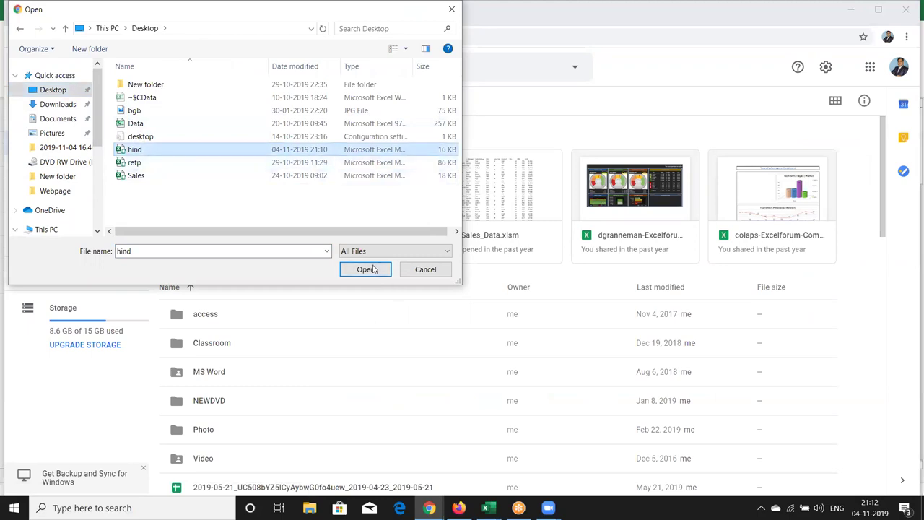
{"action": "left_click", "coordinate": [367, 268]}
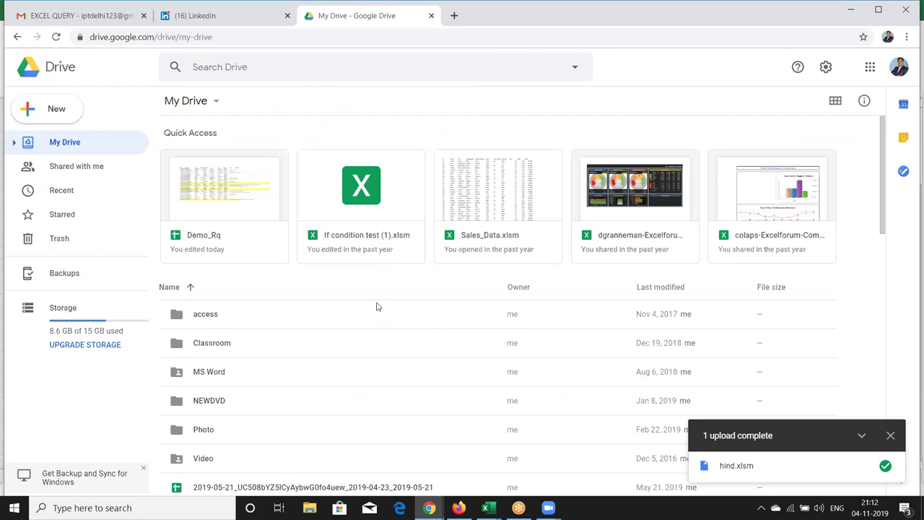
Scroll down to the uploaded hind.xlsm and open its preview.
{"action": "scroll", "coordinate": [390, 330], "scroll_direction": "down", "scroll_amount": 2}
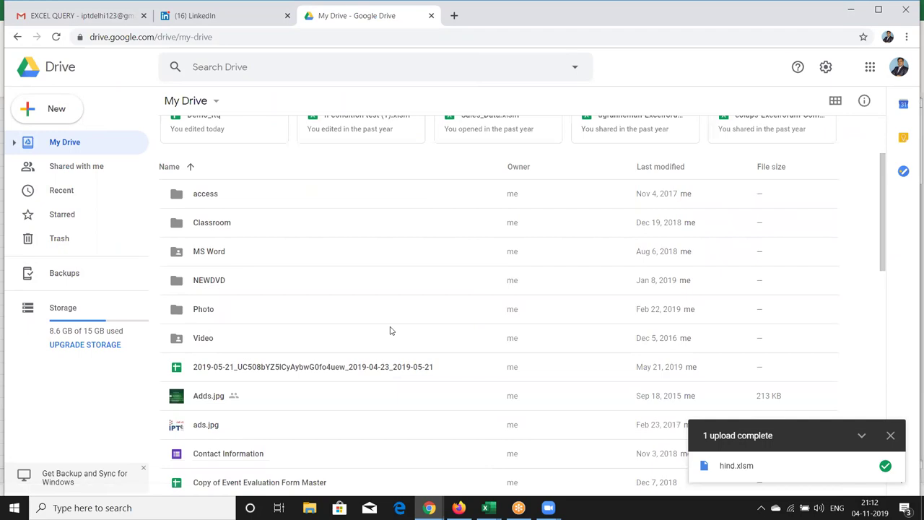
{"action": "scroll", "coordinate": [390, 330], "scroll_direction": "down", "scroll_amount": 1}
{"action": "scroll", "coordinate": [390, 330], "scroll_direction": "down", "scroll_amount": 2}
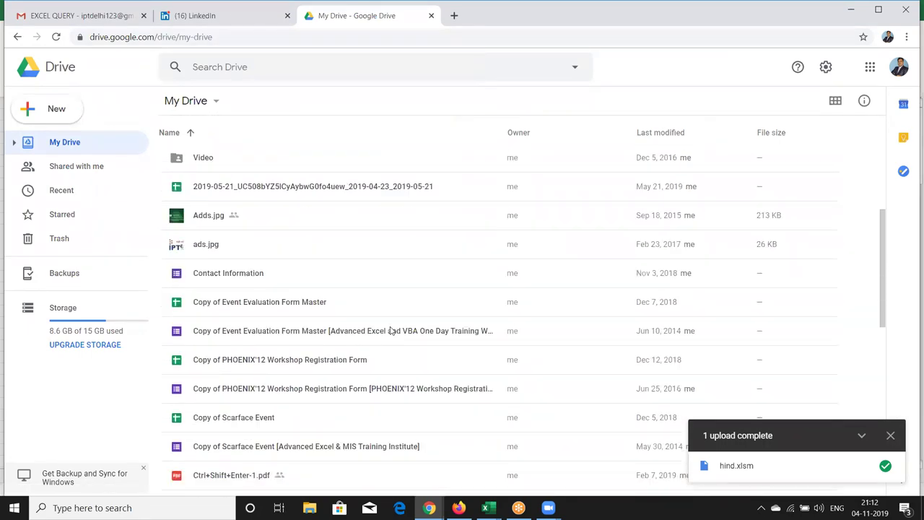
{"action": "scroll", "coordinate": [390, 333], "scroll_direction": "down", "scroll_amount": 4}
{"action": "scroll", "coordinate": [390, 333], "scroll_direction": "down", "scroll_amount": 1}
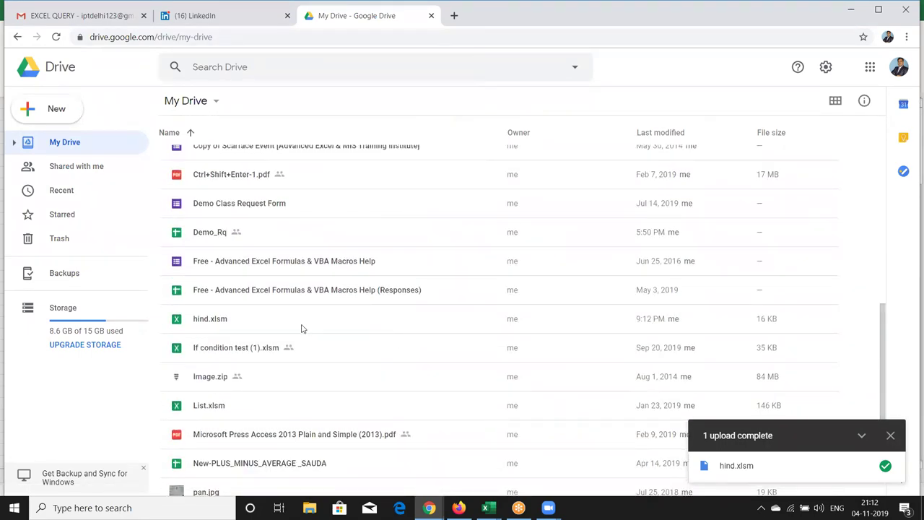
{"action": "left_click", "coordinate": [203, 321]}
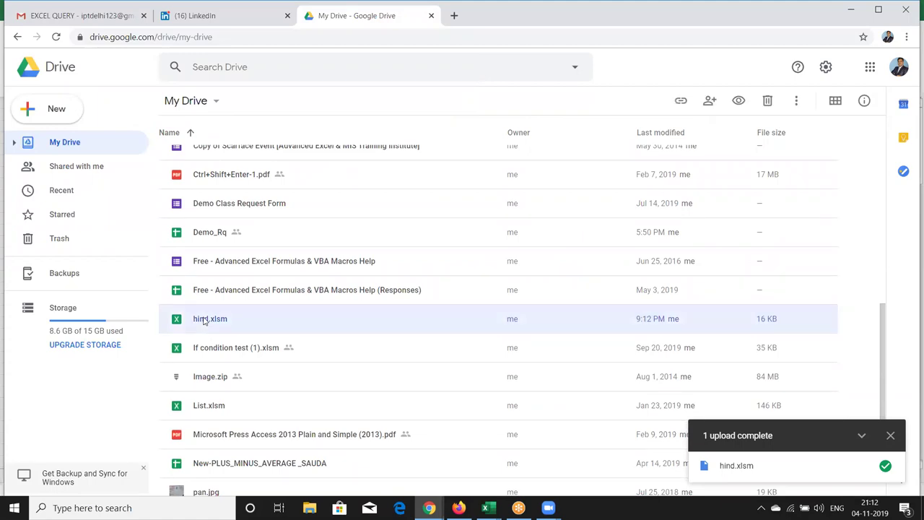
{"action": "double_click", "coordinate": [204, 321]}
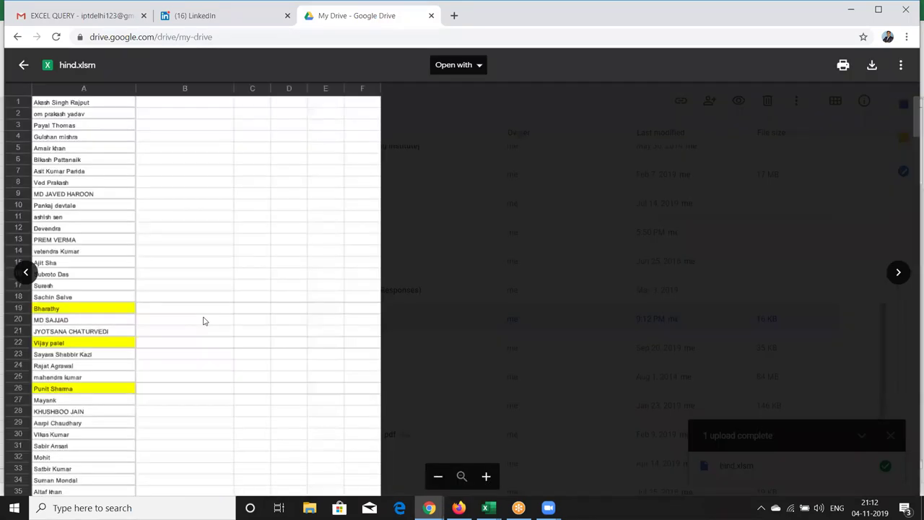
Check the Open with app list for hind.xlsm, then return to the EXCEL QUERY email tab.
{"action": "left_click", "coordinate": [185, 171]}
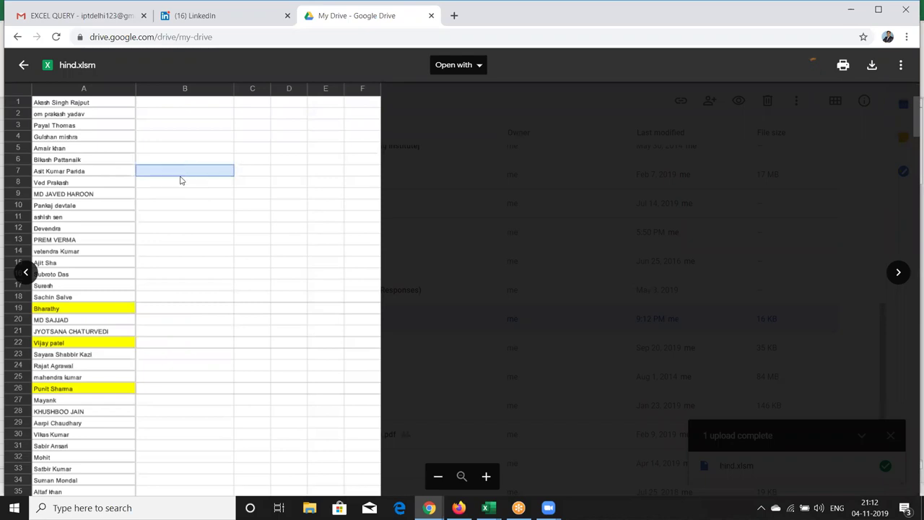
{"action": "left_click", "coordinate": [479, 69]}
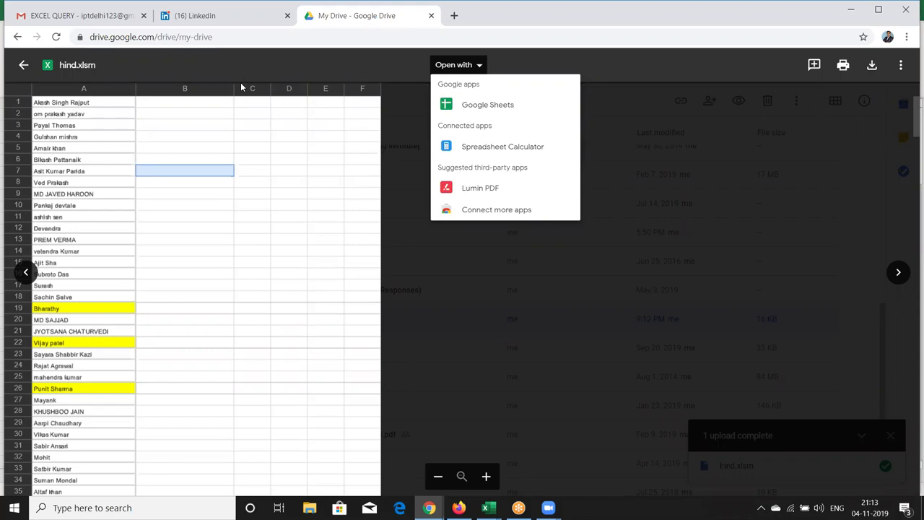
{"action": "left_click", "coordinate": [330, 184]}
{"action": "left_click", "coordinate": [479, 66]}
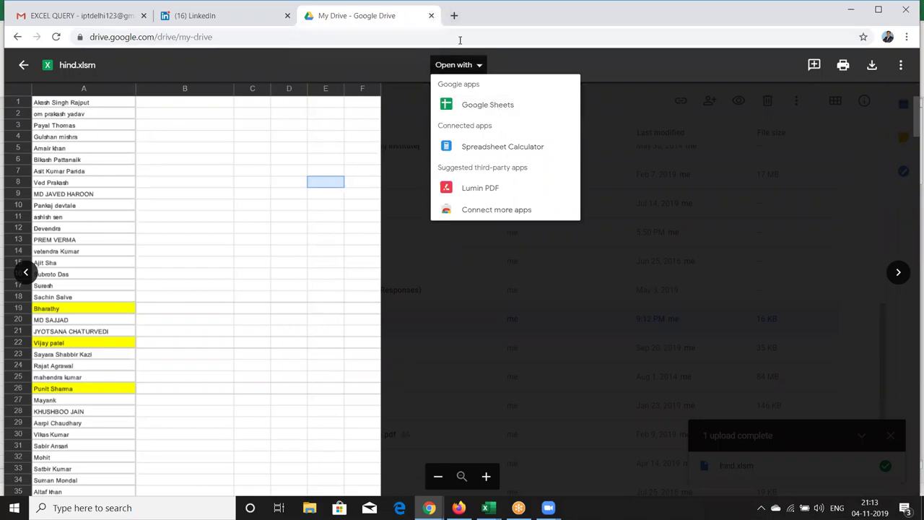
{"action": "left_click", "coordinate": [111, 20]}
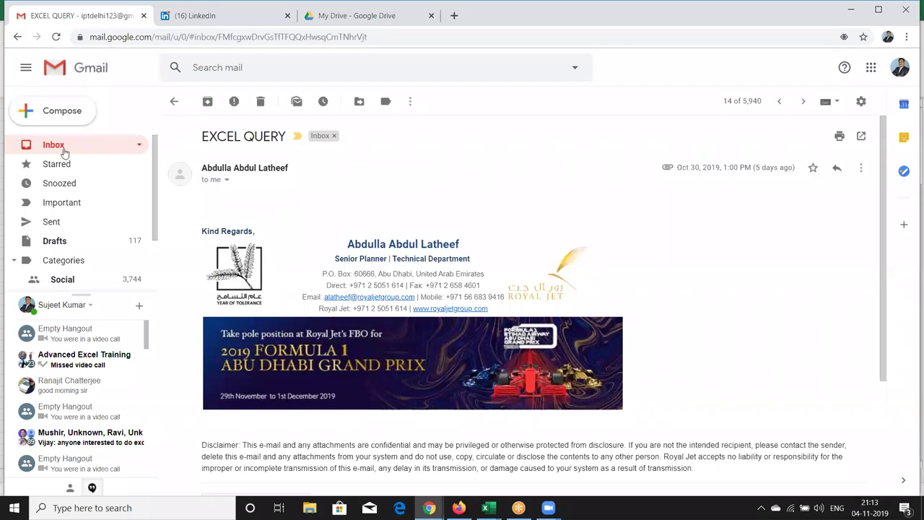
Start a new email and attach hind.xlsm from the computer.
{"action": "left_click", "coordinate": [69, 142]}
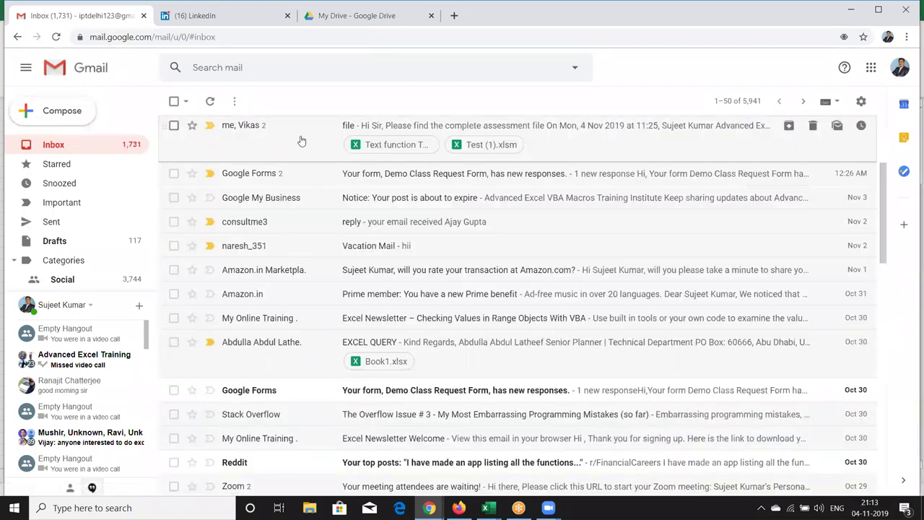
{"action": "left_click", "coordinate": [59, 119]}
{"action": "left_click", "coordinate": [634, 478]}
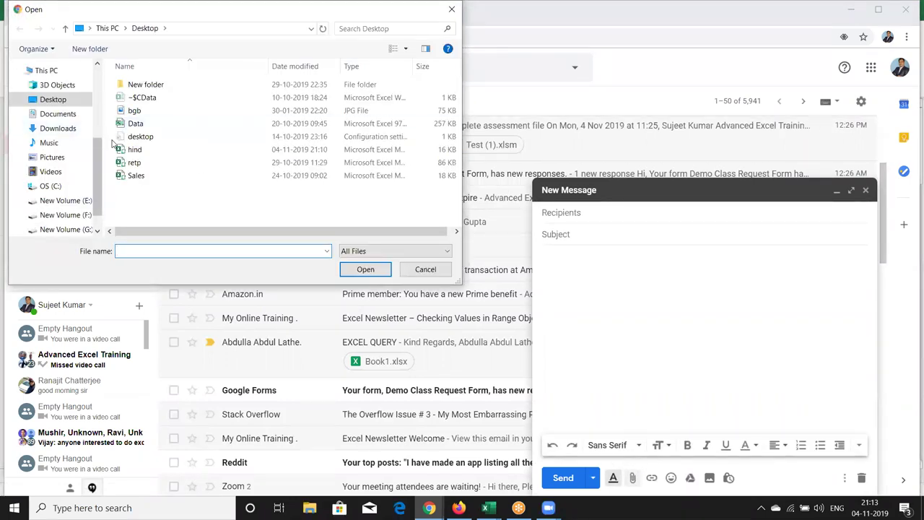
{"action": "double_click", "coordinate": [135, 150]}
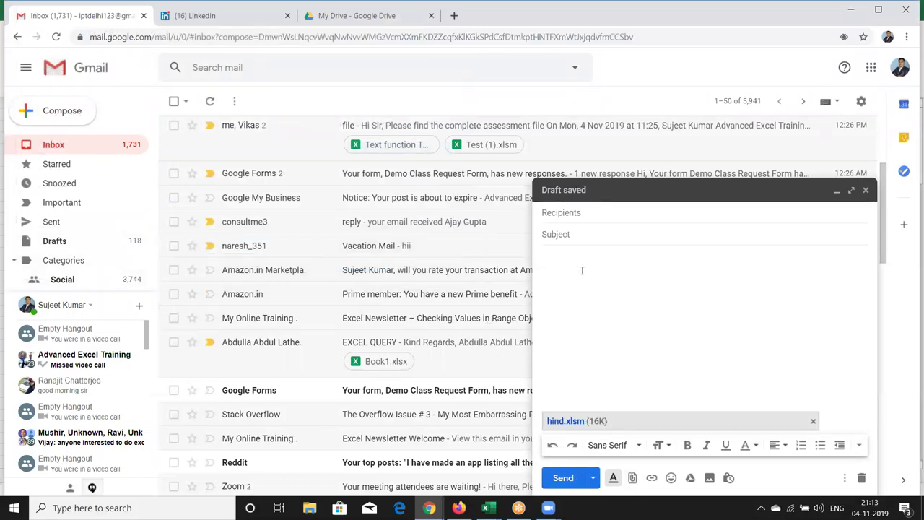
Give the email the subject 'test', address it to your own account, and send it.
{"action": "left_click", "coordinate": [571, 237]}
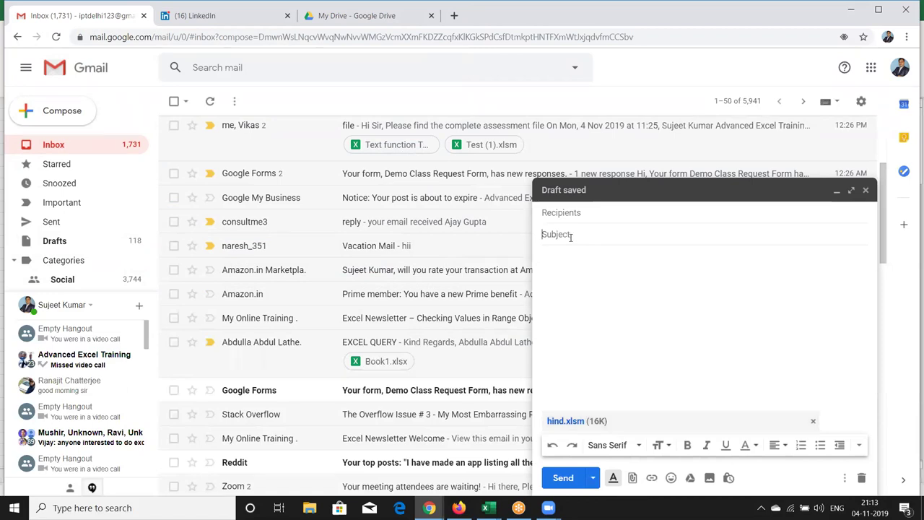
{"action": "type", "text": "ip"}
{"action": "key", "text": "BackSpace"}
{"action": "type", "text": "test"}
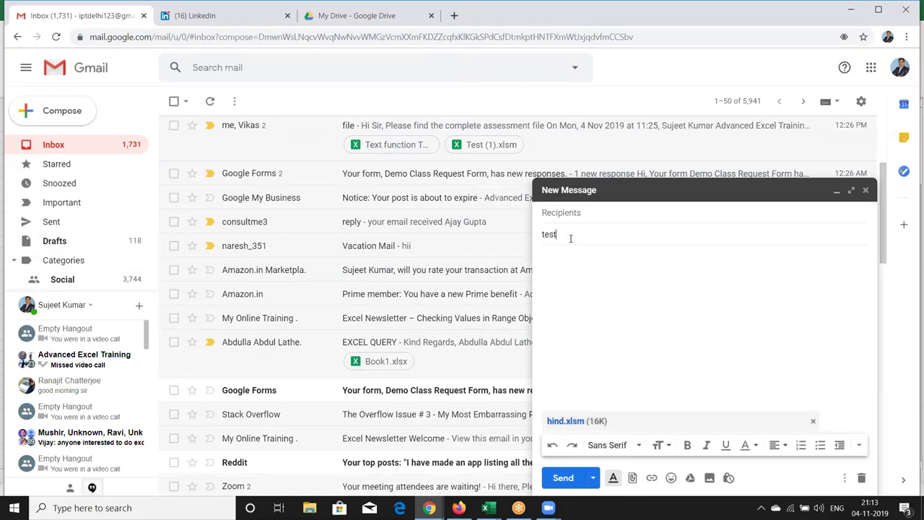
{"action": "left_click", "coordinate": [573, 213]}
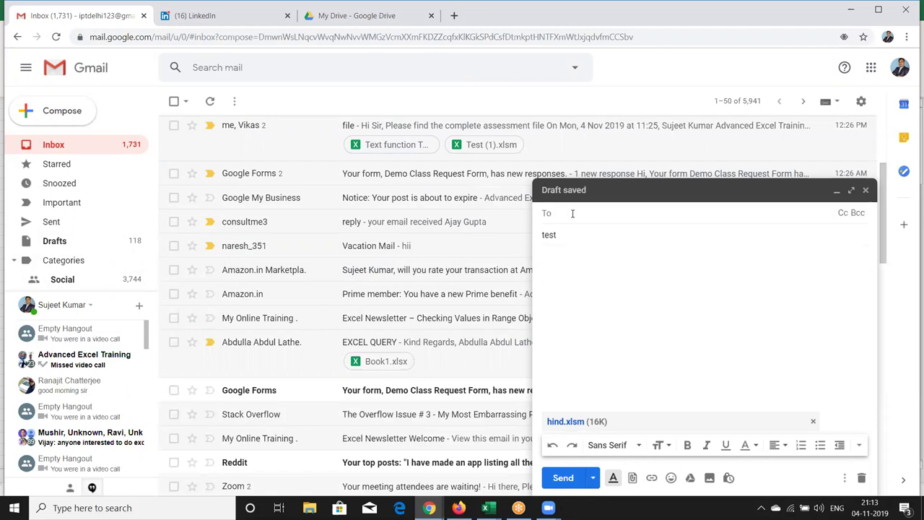
{"action": "type", "text": "ip"}
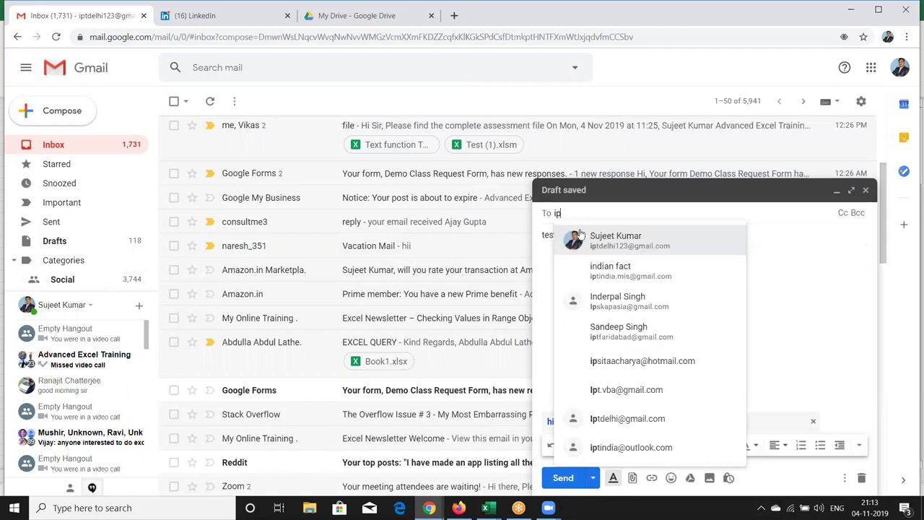
{"action": "left_click", "coordinate": [581, 236]}
{"action": "left_click", "coordinate": [563, 477]}
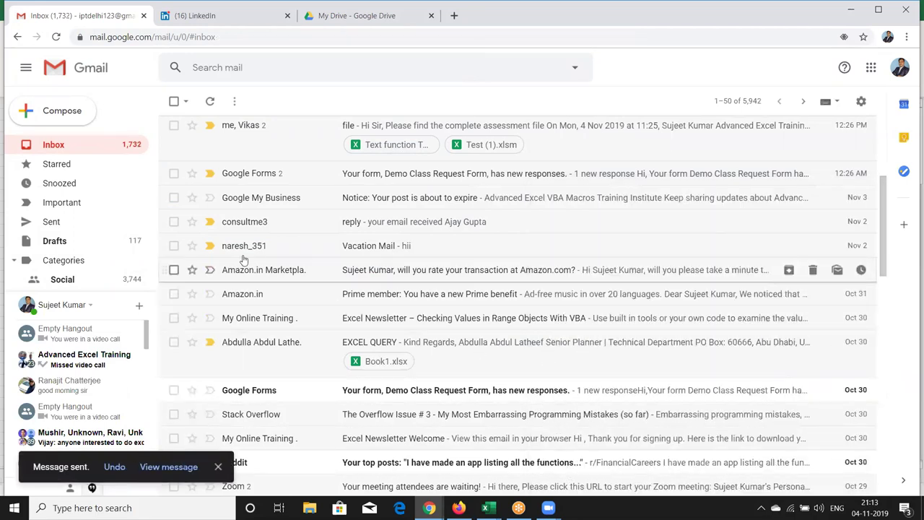
{"action": "left_click", "coordinate": [100, 151]}
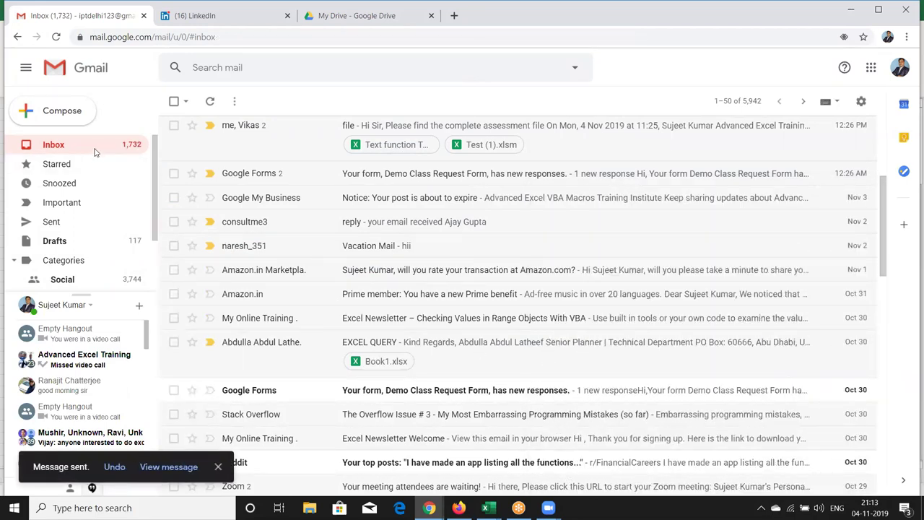
Open the sent hind.xlsm attachment from the Sent folder in Google Sheets.
{"action": "left_click", "coordinate": [86, 221]}
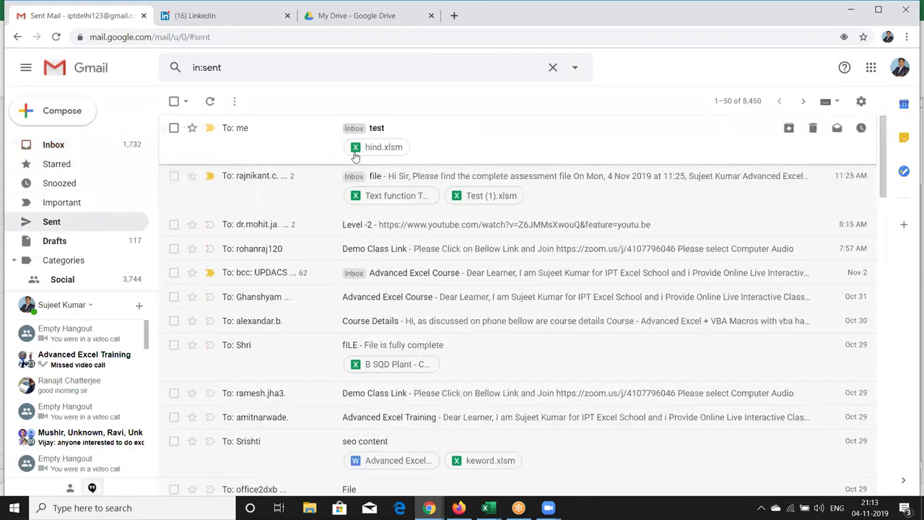
{"action": "left_click", "coordinate": [395, 148]}
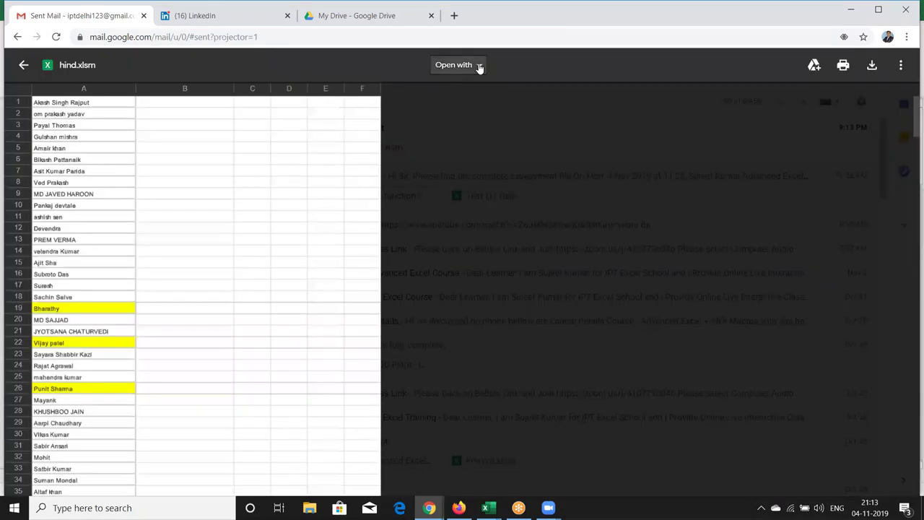
{"action": "left_click", "coordinate": [480, 68]}
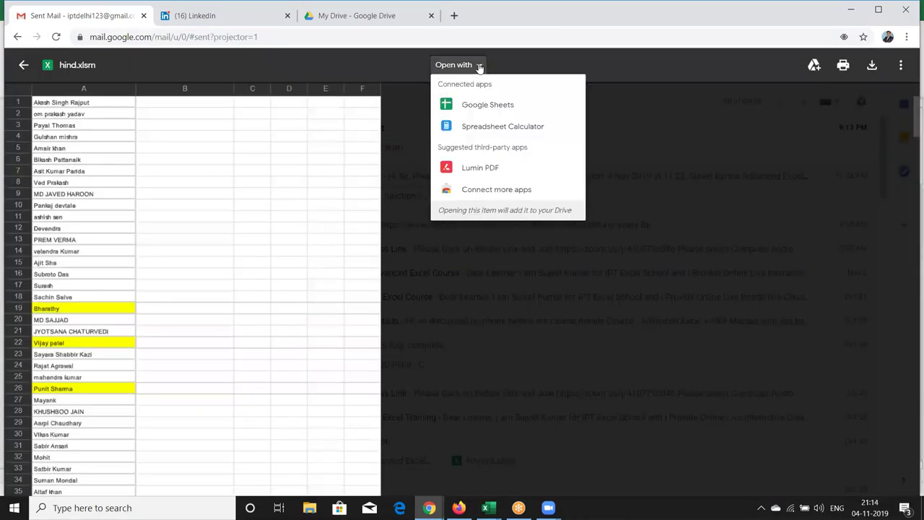
{"action": "left_click", "coordinate": [485, 112]}
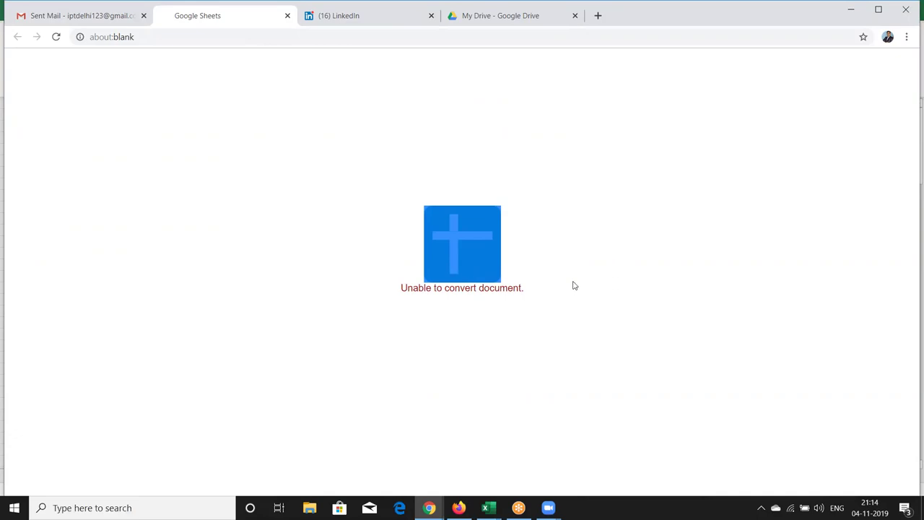
Close the Google Sheets tab and return to the hind.xlsm preview in My Drive.
{"action": "double_click", "coordinate": [520, 286]}
{"action": "left_click", "coordinate": [288, 15]}
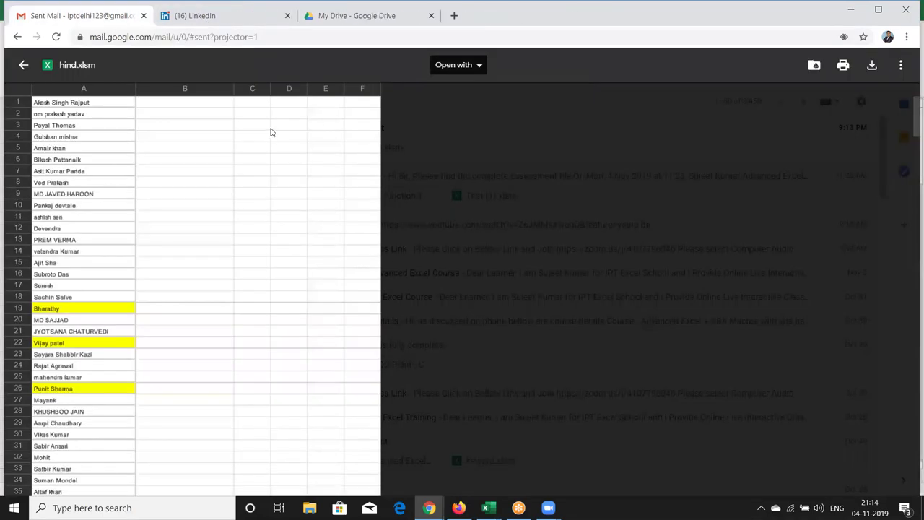
{"action": "left_click", "coordinate": [357, 15]}
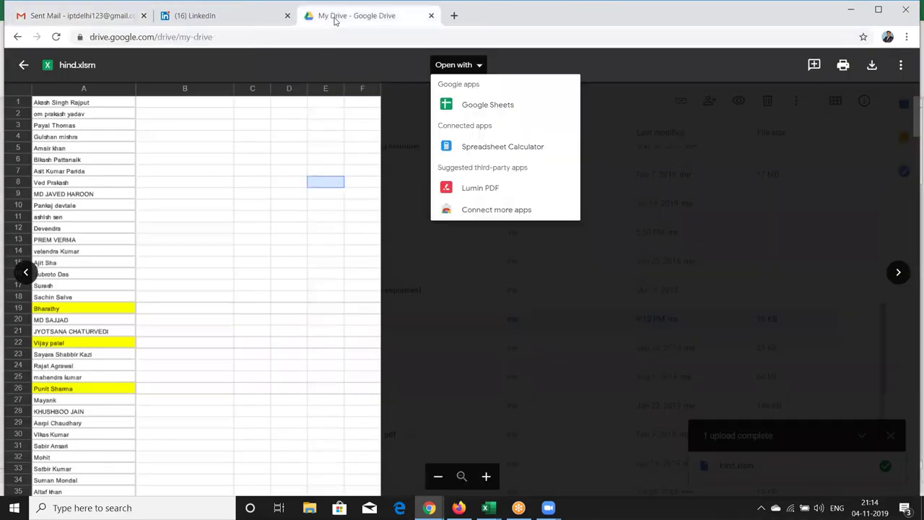
Open the hind.xlsm Drive preview with Google Sheets.
{"action": "left_click", "coordinate": [454, 65]}
{"action": "left_click", "coordinate": [464, 103]}
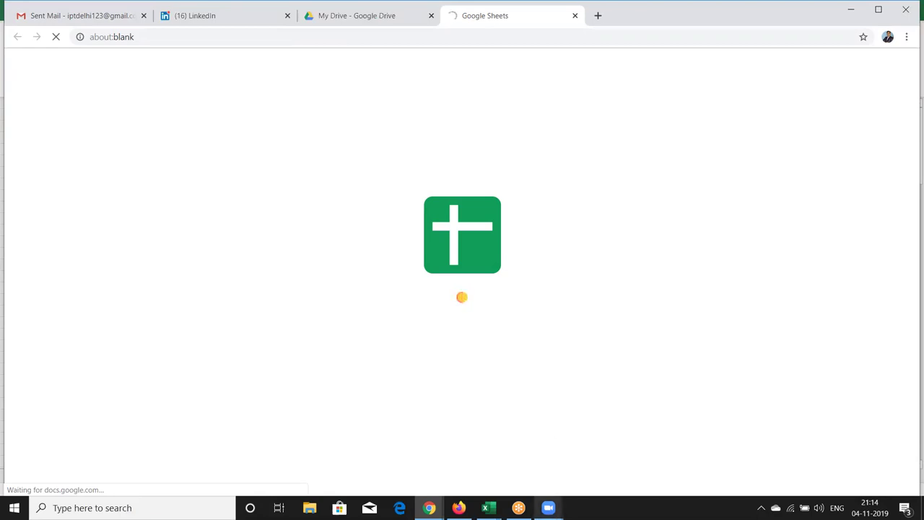
{"action": "mouse_move", "coordinate": [489, 508]}
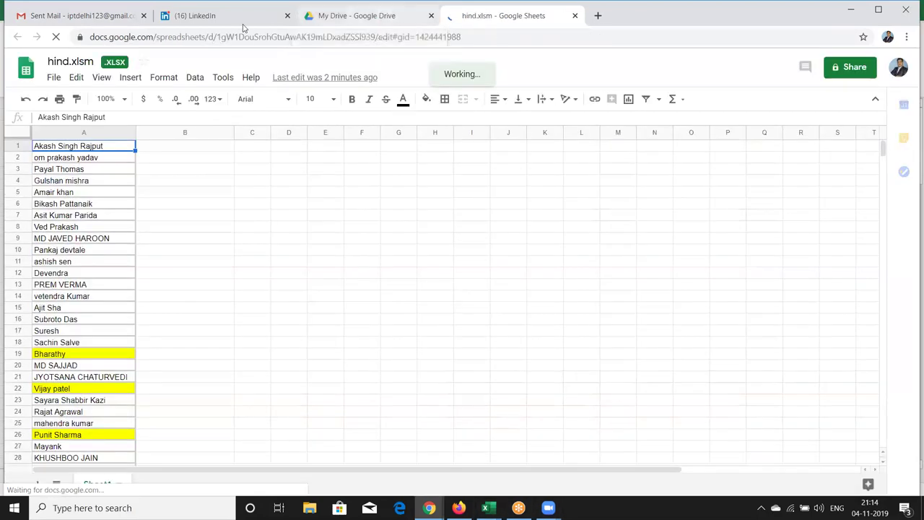
Enter =GOOGLETRANSLATE(A1,"en","hi") in B1 to translate the first name into Hindi.
{"action": "left_click", "coordinate": [189, 193]}
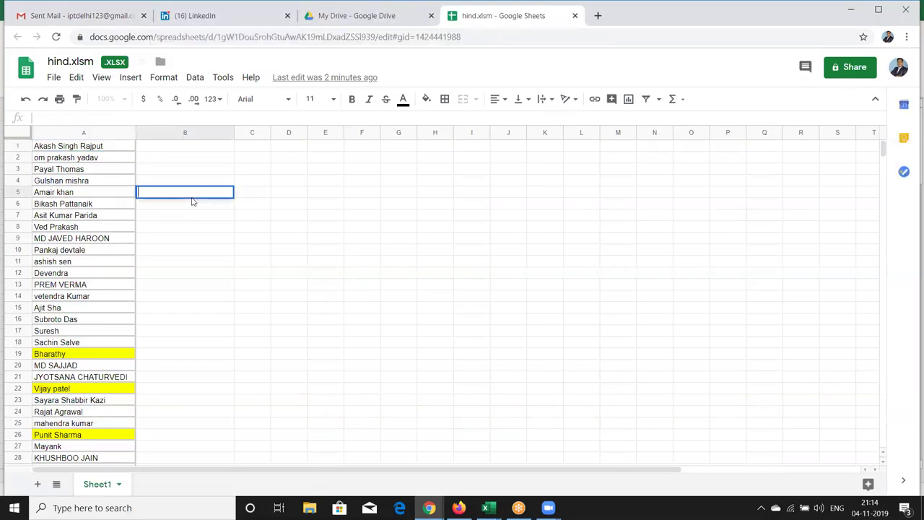
{"action": "left_click", "coordinate": [185, 149]}
{"action": "type", "text": "="}
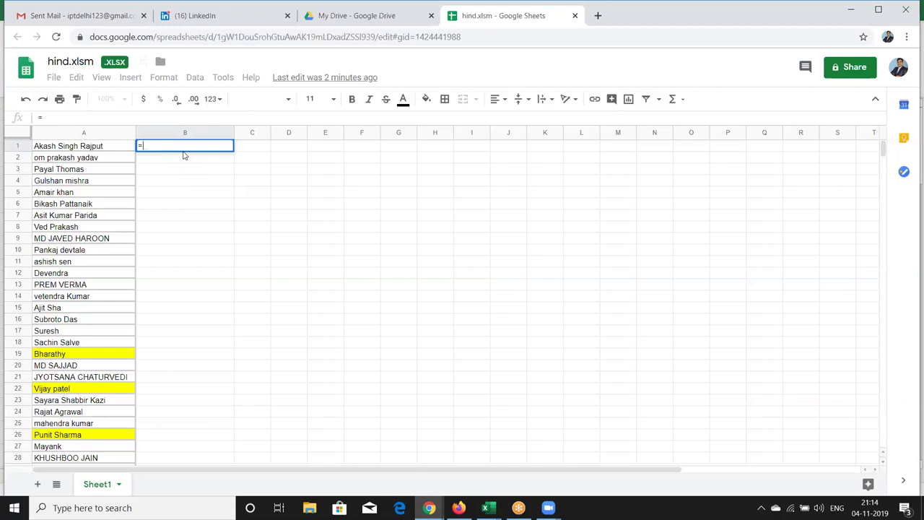
{"action": "type", "text": "g"}
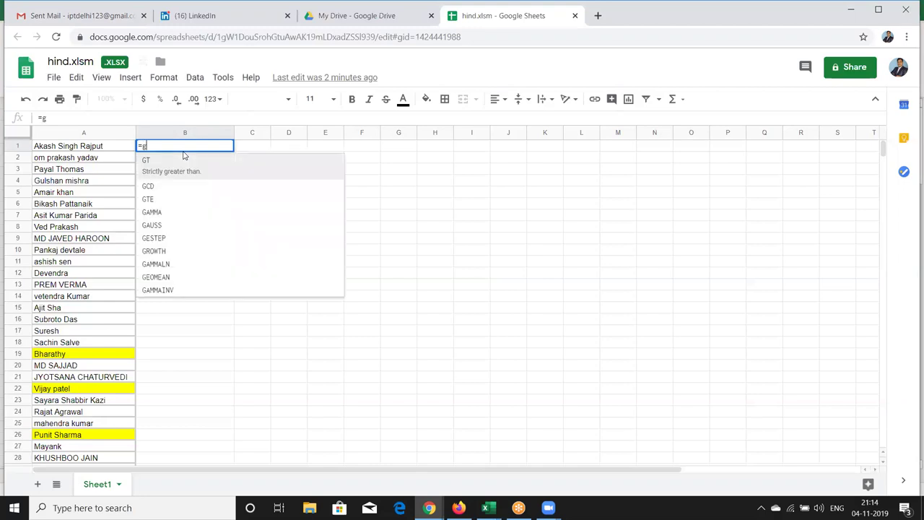
{"action": "type", "text": "o"}
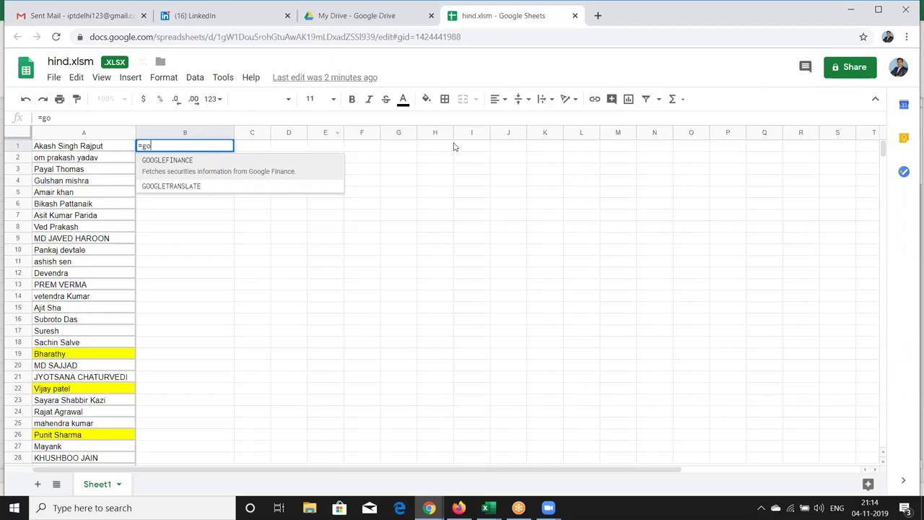
{"action": "key", "text": "Down"}
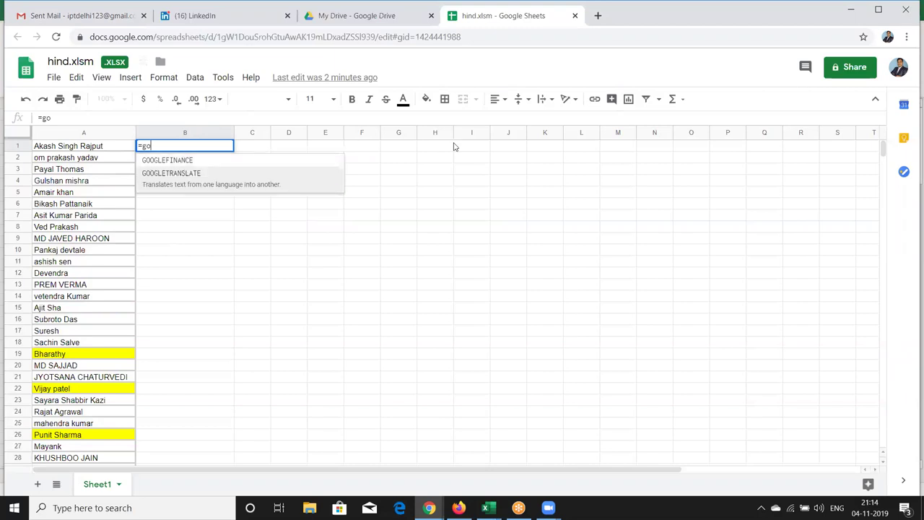
{"action": "key", "text": "Tab"}
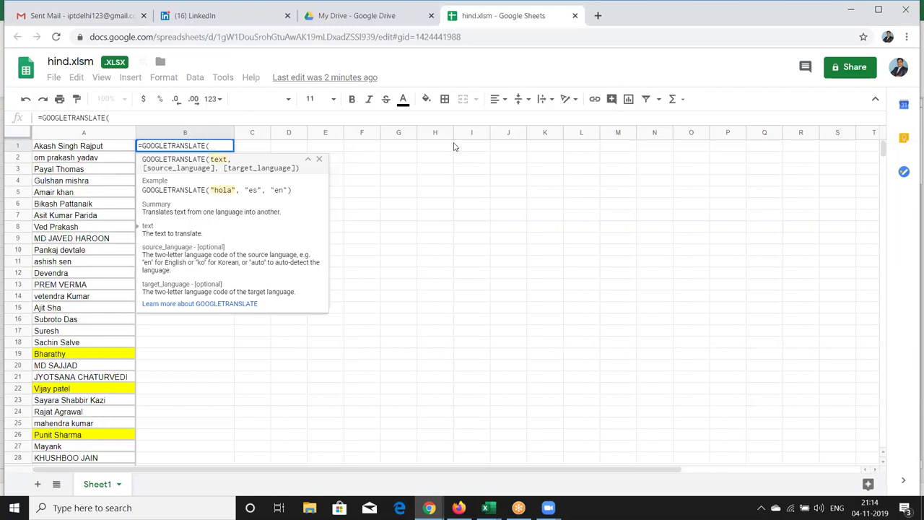
{"action": "left_click", "coordinate": [82, 149]}
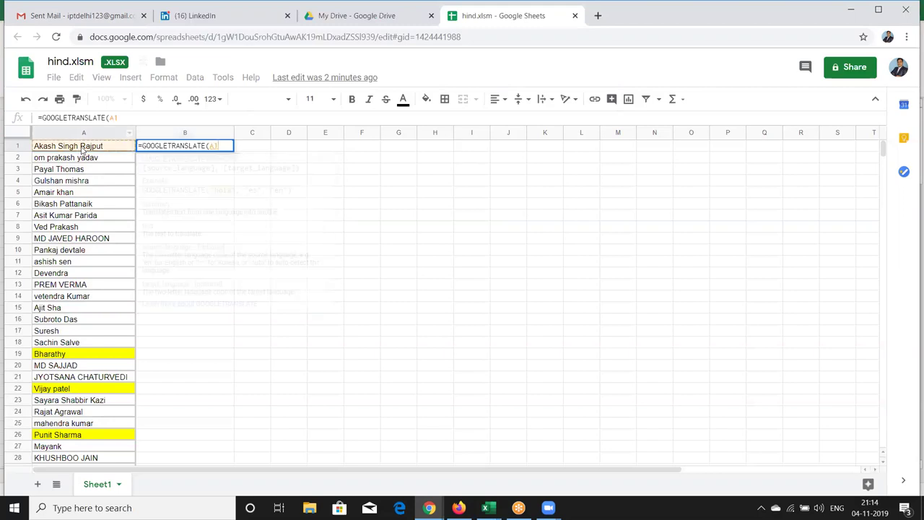
{"action": "type", "text": ","}
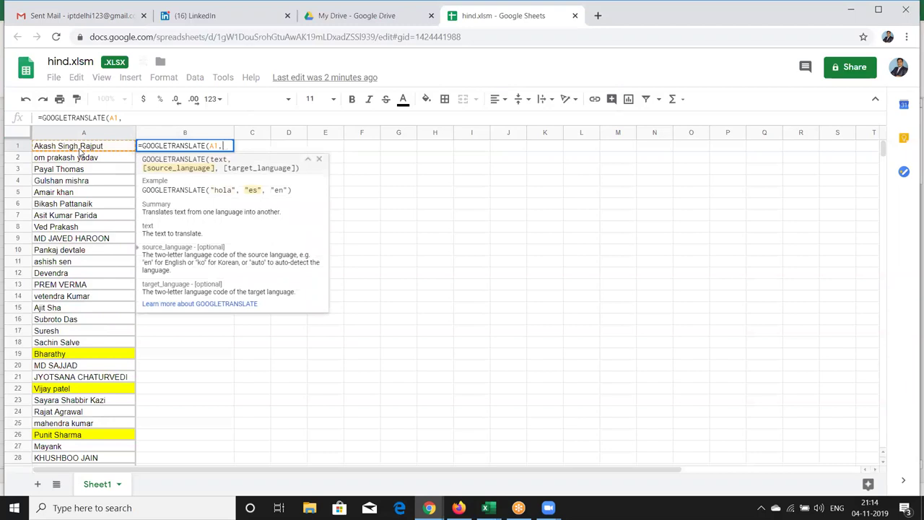
{"action": "type", "text": "\""}
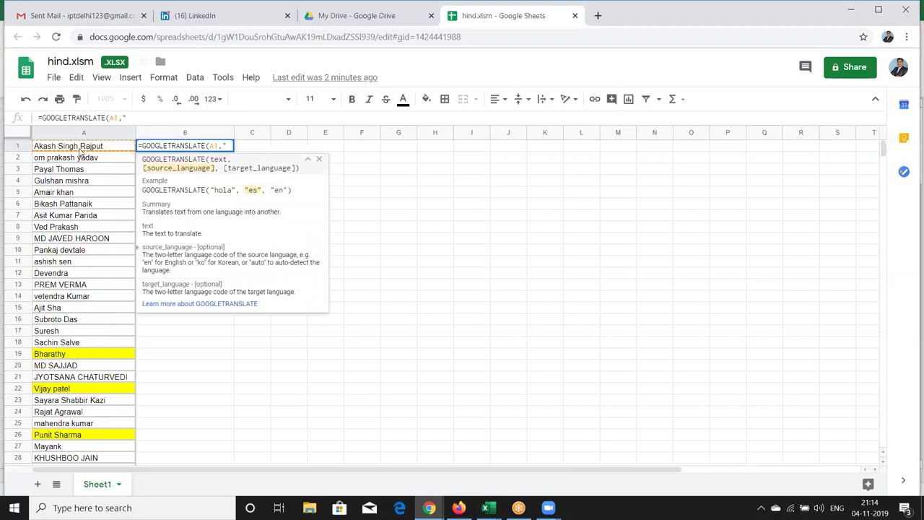
{"action": "type", "text": "en"}
{"action": "type", "text": "\","}
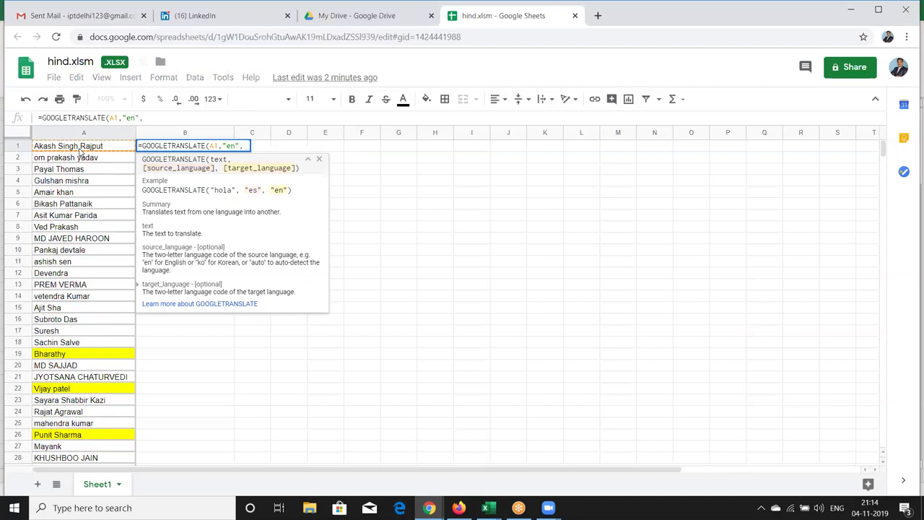
{"action": "type", "text": "\"hi"}
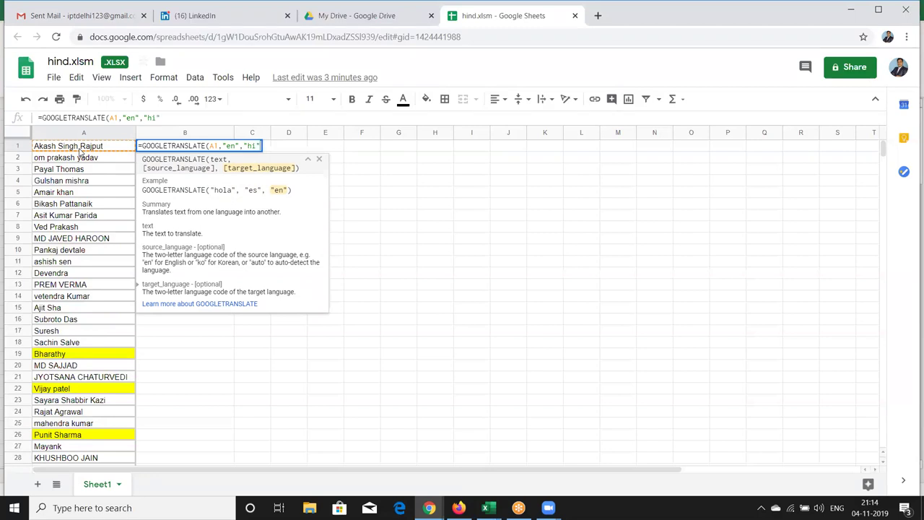
{"action": "type", "text": ")"}
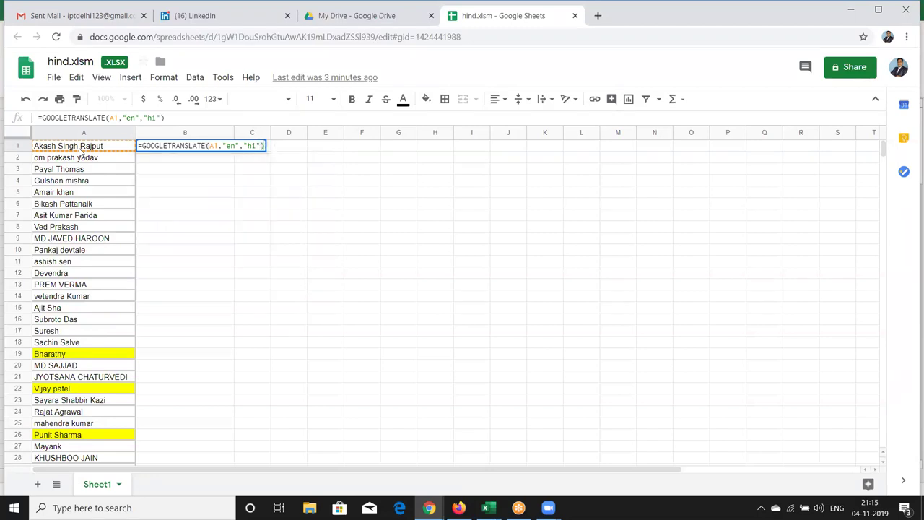
{"action": "key", "text": "Return"}
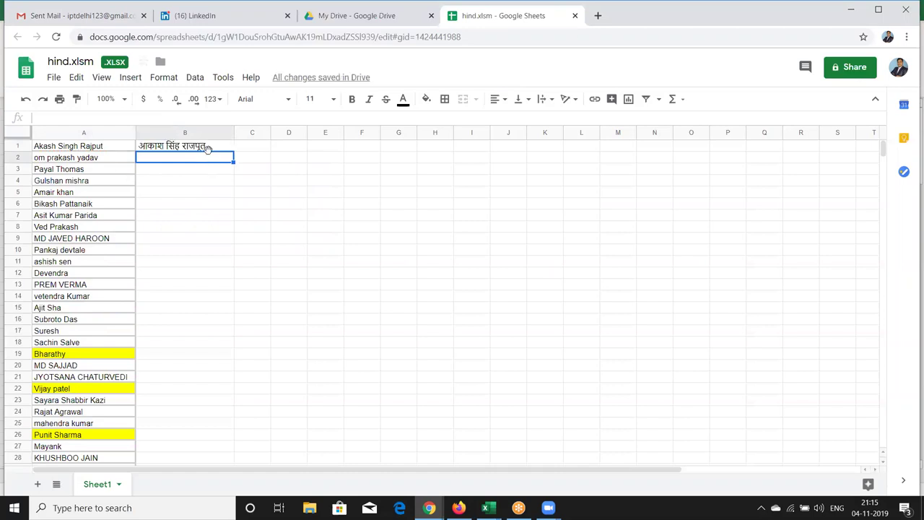
Fill the B1 GOOGLETRANSLATE formula down column B to row 67.
{"action": "double_click", "coordinate": [213, 146]}
{"action": "key", "text": "Escape"}
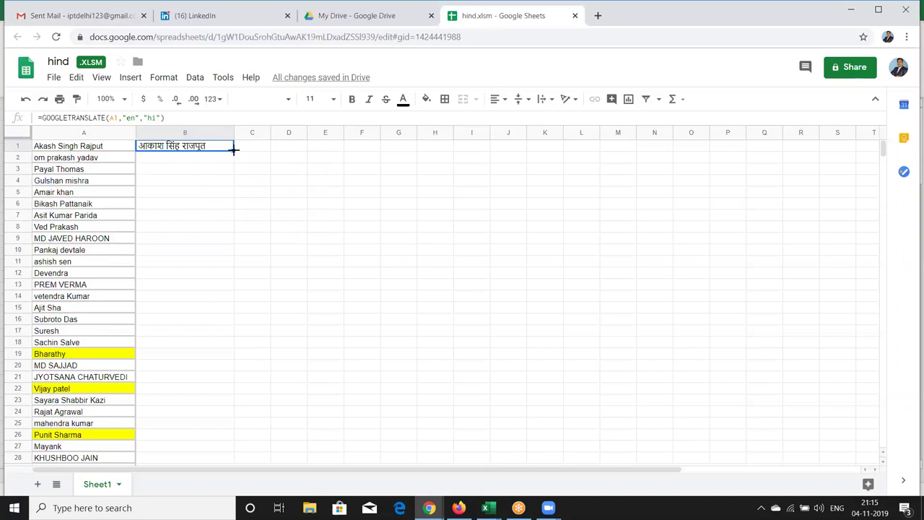
{"action": "double_click", "coordinate": [234, 150]}
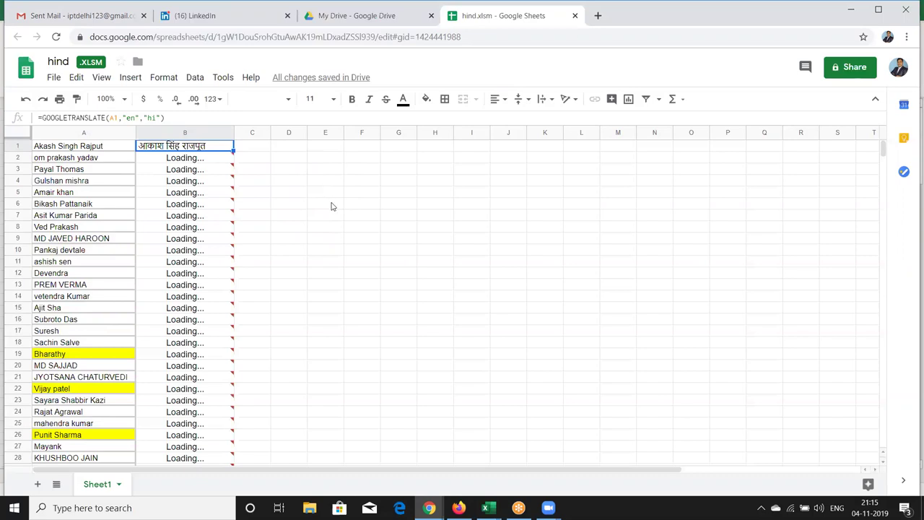
{"action": "scroll", "coordinate": [335, 245], "scroll_direction": "down", "scroll_amount": 2}
{"action": "scroll", "coordinate": [334, 252], "scroll_direction": "down", "scroll_amount": 5}
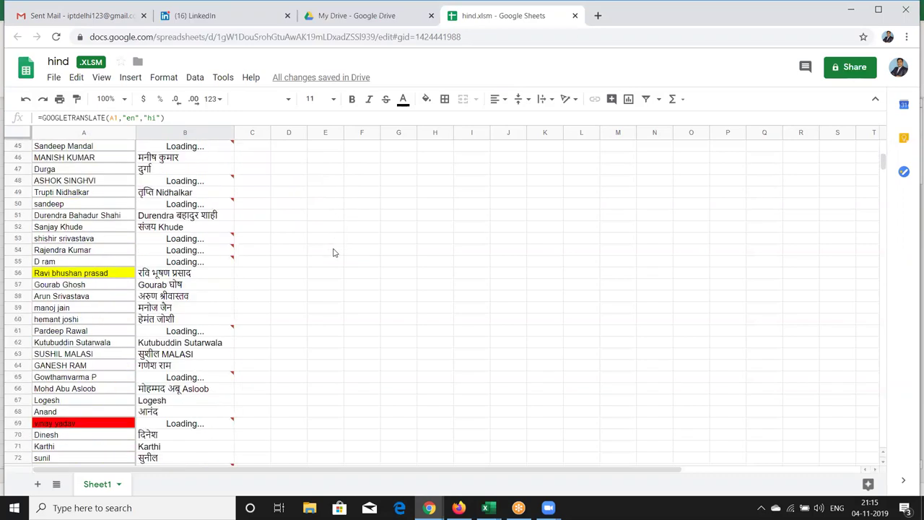
{"action": "scroll", "coordinate": [333, 252], "scroll_direction": "down", "scroll_amount": 3}
{"action": "scroll", "coordinate": [333, 252], "scroll_direction": "up", "scroll_amount": 6}
{"action": "scroll", "coordinate": [335, 252], "scroll_direction": "up", "scroll_amount": 5}
{"action": "scroll", "coordinate": [333, 252], "scroll_direction": "down", "scroll_amount": 3}
{"action": "scroll", "coordinate": [333, 252], "scroll_direction": "down", "scroll_amount": 3}
{"action": "scroll", "coordinate": [334, 252], "scroll_direction": "down", "scroll_amount": 4}
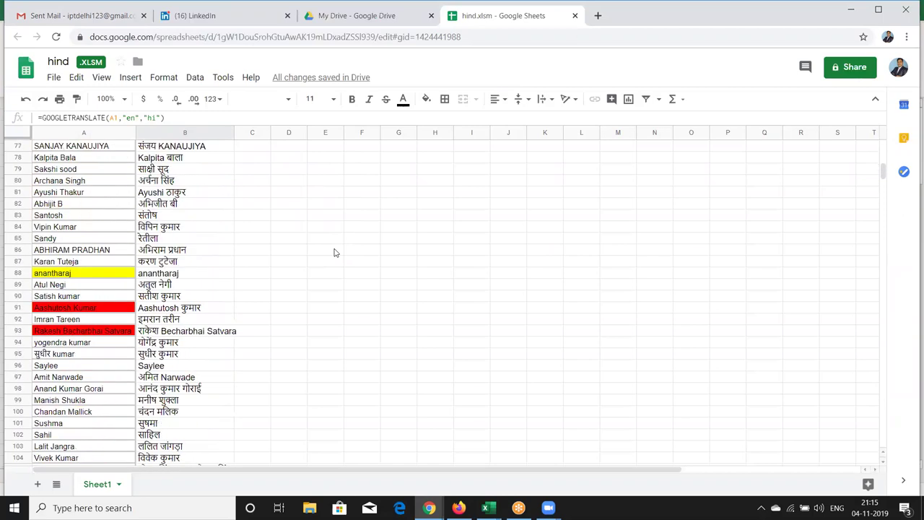
{"action": "scroll", "coordinate": [334, 252], "scroll_direction": "down", "scroll_amount": 1}
{"action": "scroll", "coordinate": [334, 252], "scroll_direction": "up", "scroll_amount": 5}
{"action": "scroll", "coordinate": [334, 252], "scroll_direction": "up", "scroll_amount": 10}
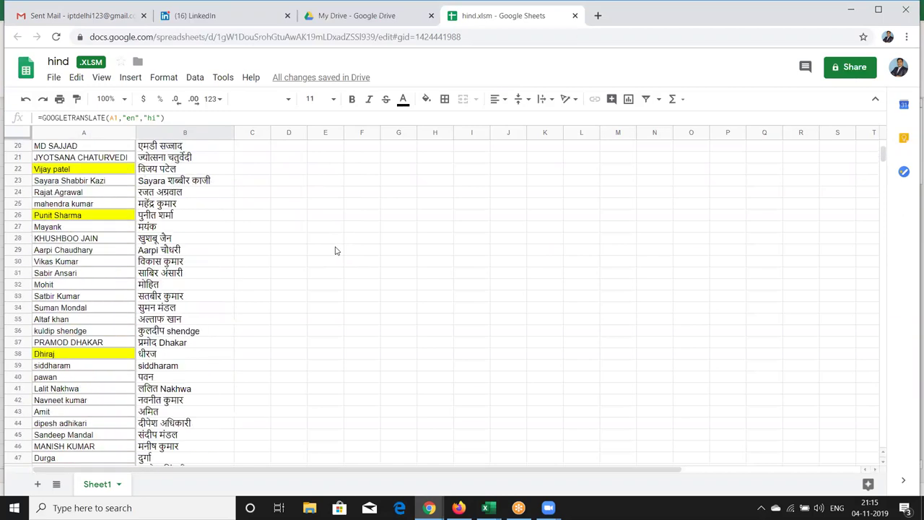
{"action": "scroll", "coordinate": [335, 250], "scroll_direction": "up", "scroll_amount": 5}
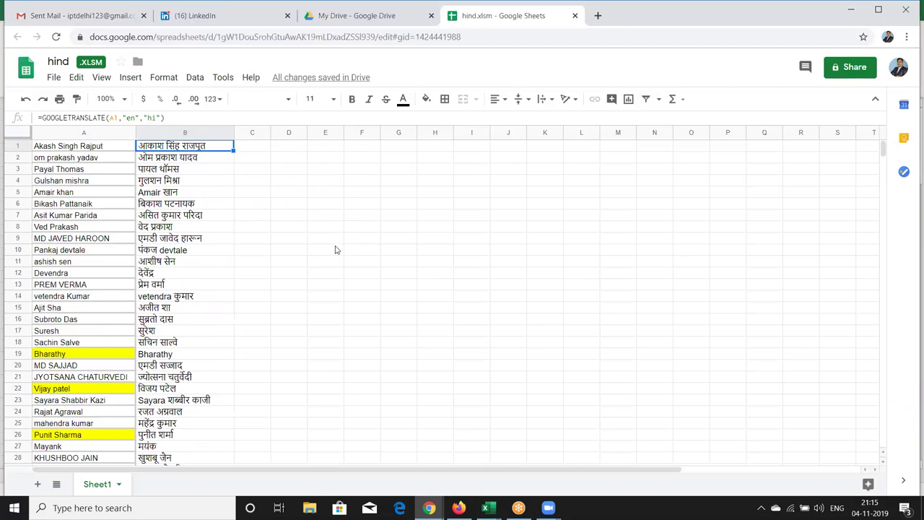
{"action": "scroll", "coordinate": [335, 253], "scroll_direction": "down", "scroll_amount": 2}
{"action": "scroll", "coordinate": [335, 256], "scroll_direction": "down", "scroll_amount": 3}
{"action": "scroll", "coordinate": [335, 257], "scroll_direction": "down", "scroll_amount": 1}
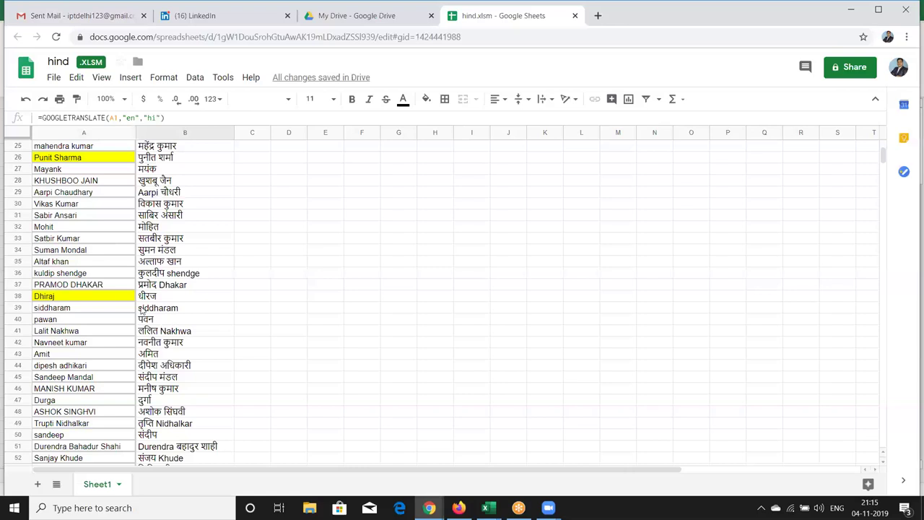
Check the untranslated result in B39 and the formulas in B39 and B41.
{"action": "left_click", "coordinate": [95, 312]}
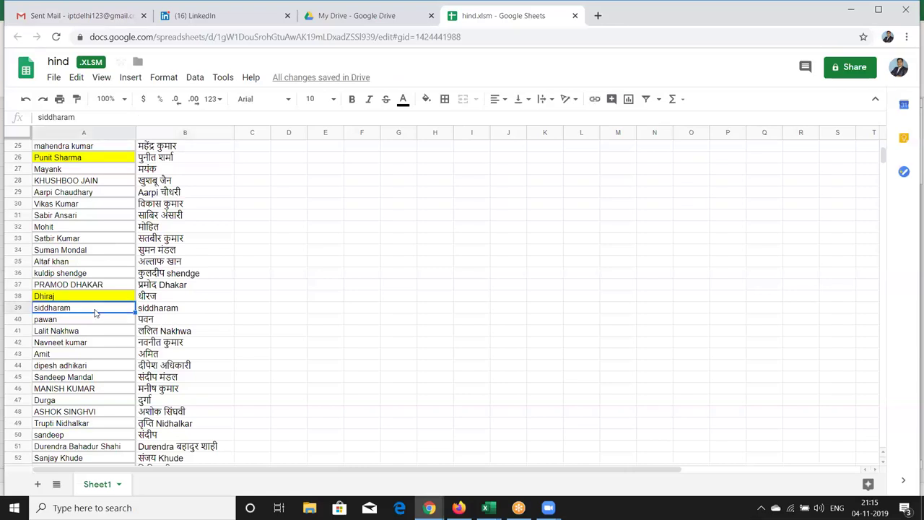
{"action": "left_click", "coordinate": [185, 312]}
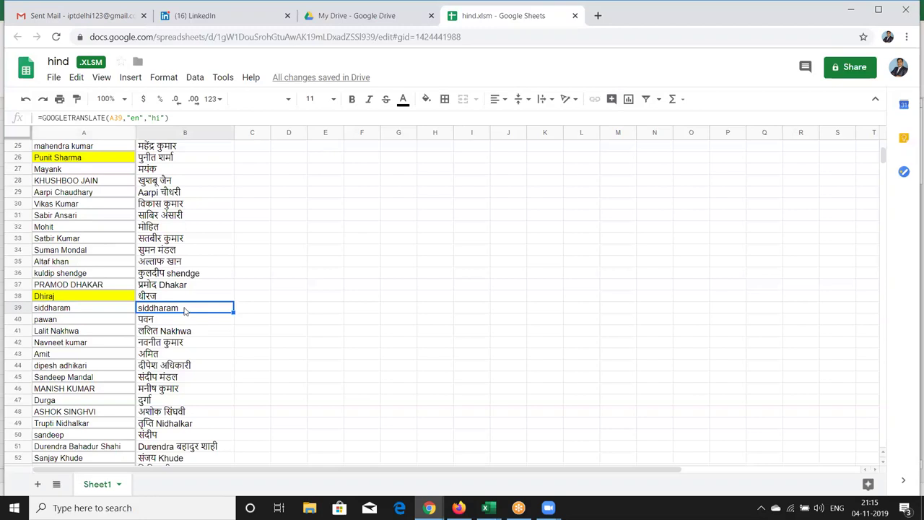
{"action": "double_click", "coordinate": [185, 309]}
{"action": "key", "text": "Return"}
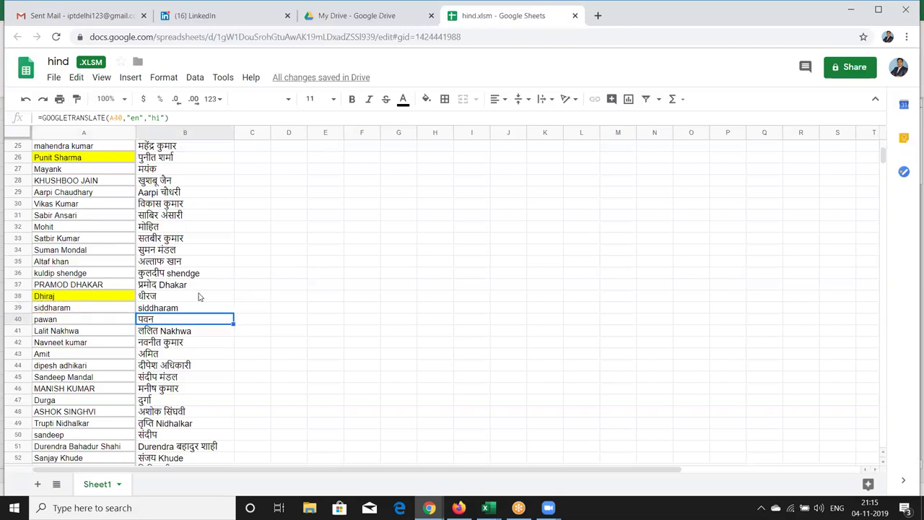
{"action": "double_click", "coordinate": [207, 331]}
{"action": "key", "text": "Return"}
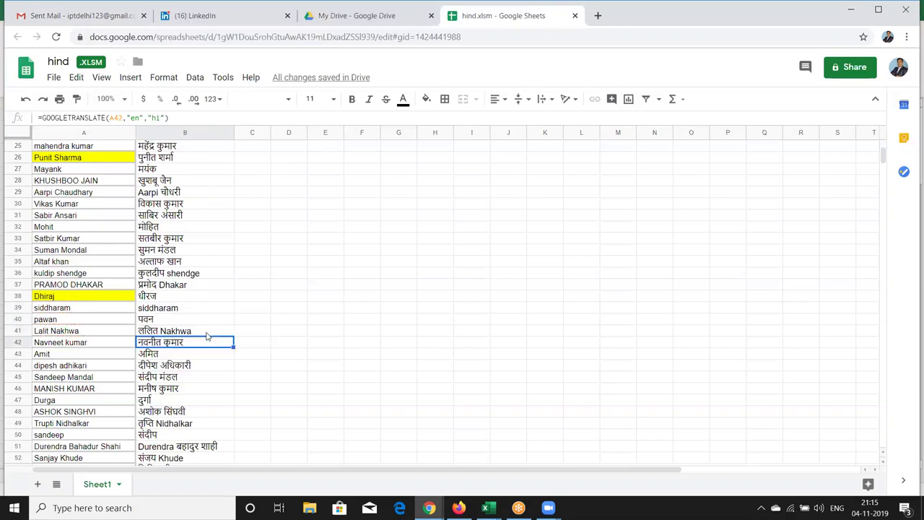
Inspect the translation formula in B66, then scroll back up to row 1.
{"action": "scroll", "coordinate": [214, 352], "scroll_direction": "down", "scroll_amount": 2}
{"action": "scroll", "coordinate": [214, 354], "scroll_direction": "down", "scroll_amount": 1}
{"action": "scroll", "coordinate": [214, 354], "scroll_direction": "down", "scroll_amount": 1}
{"action": "left_click", "coordinate": [223, 344]}
{"action": "double_click", "coordinate": [224, 343]}
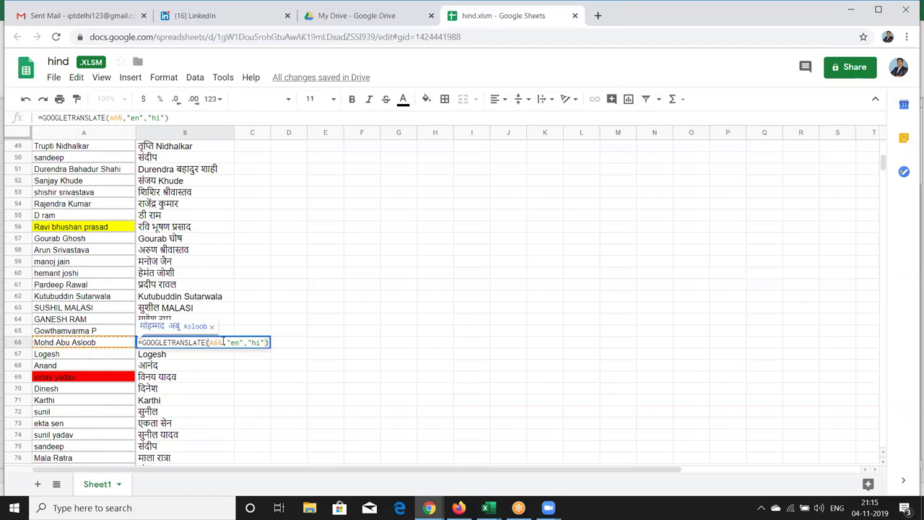
{"action": "key", "text": "Return"}
{"action": "scroll", "coordinate": [234, 360], "scroll_direction": "down", "scroll_amount": 3}
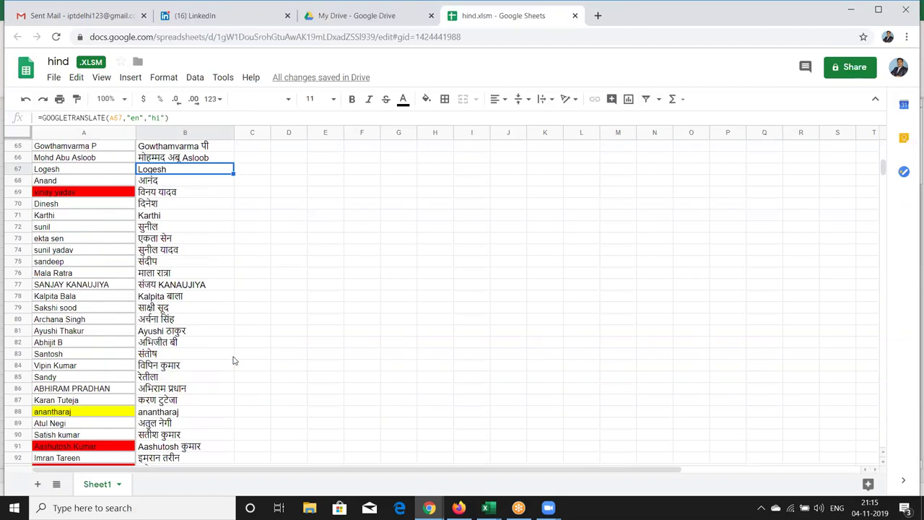
{"action": "scroll", "coordinate": [234, 360], "scroll_direction": "down", "scroll_amount": 4}
{"action": "scroll", "coordinate": [235, 359], "scroll_direction": "up", "scroll_amount": 5}
{"action": "scroll", "coordinate": [235, 358], "scroll_direction": "up", "scroll_amount": 4}
{"action": "scroll", "coordinate": [237, 357], "scroll_direction": "up", "scroll_amount": 7}
{"action": "scroll", "coordinate": [241, 357], "scroll_direction": "up", "scroll_amount": 8}
{"action": "scroll", "coordinate": [242, 356], "scroll_direction": "up", "scroll_amount": 1}
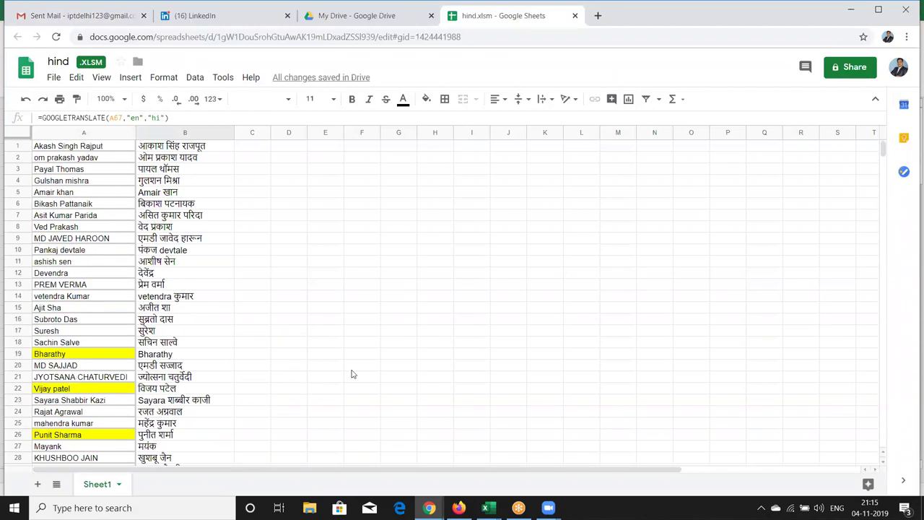
{"action": "mouse_move", "coordinate": [488, 505]}
Download the sheet as Microsoft Excel (.xlsm) and open hind.xlsm from Chrome's download bar.
{"action": "left_click", "coordinate": [52, 80]}
{"action": "left_click", "coordinate": [287, 204]}
{"action": "left_click", "coordinate": [54, 78]}
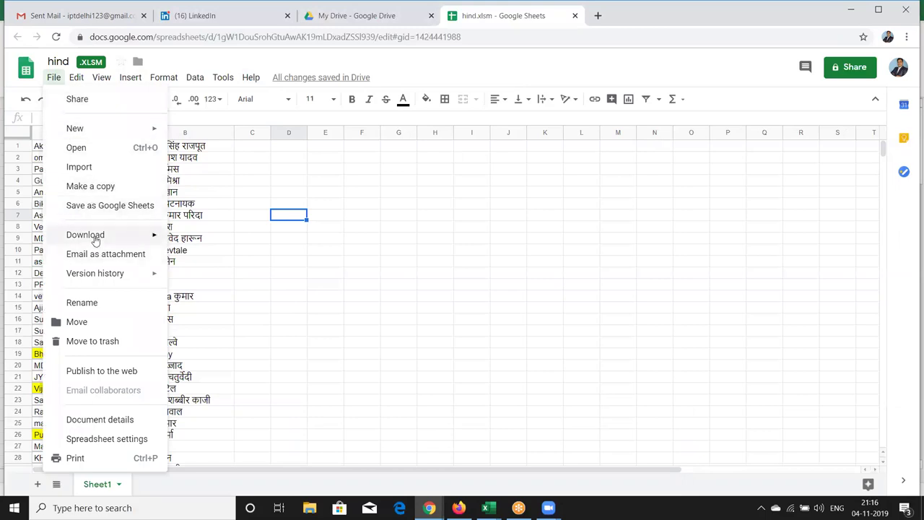
{"action": "mouse_move", "coordinate": [95, 240]}
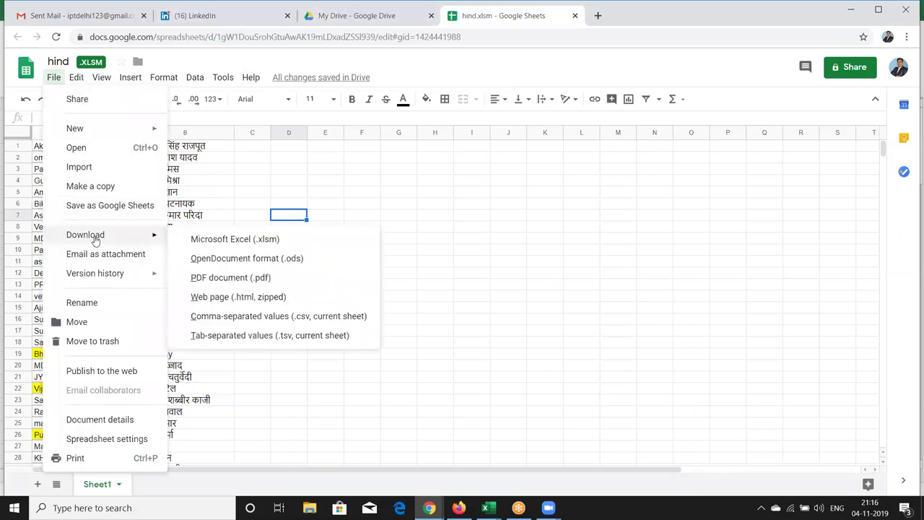
{"action": "left_click", "coordinate": [227, 248]}
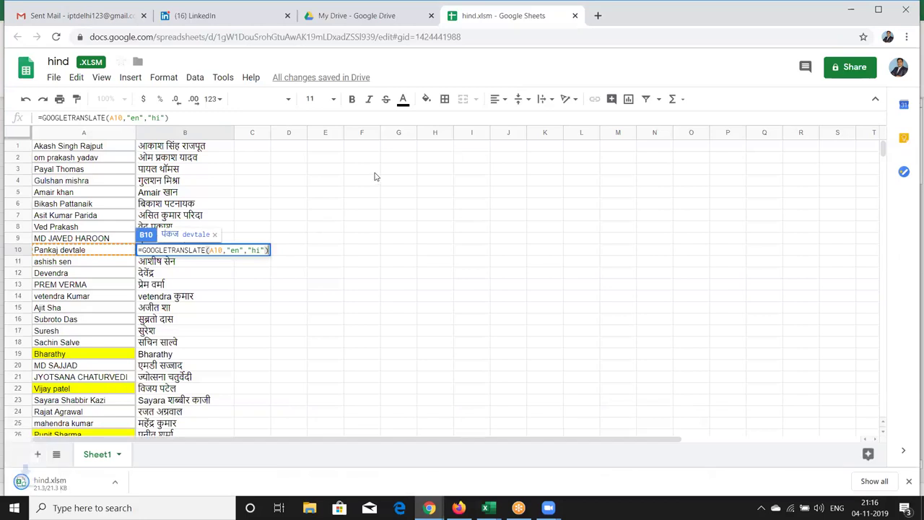
{"action": "left_click", "coordinate": [67, 485]}
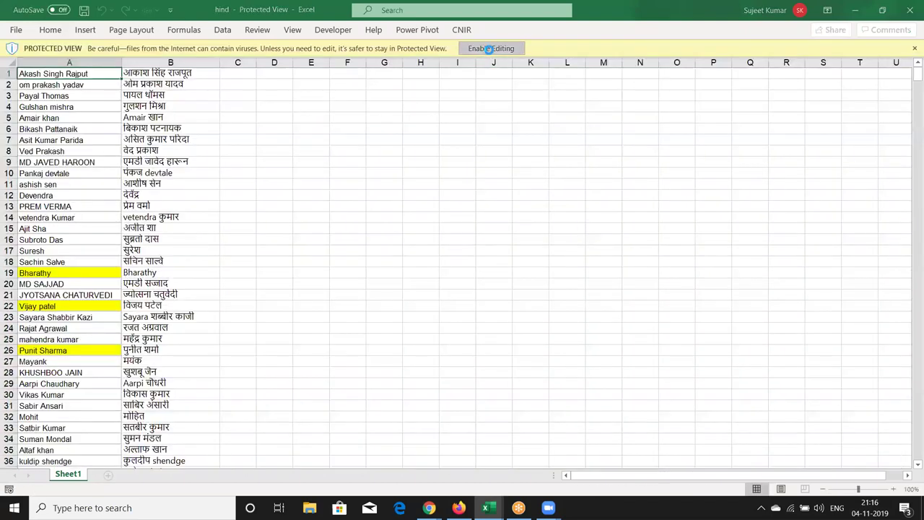
Enable editing in the downloaded hind workbook and select B1.
{"action": "left_click", "coordinate": [489, 49]}
{"action": "left_click", "coordinate": [179, 134]}
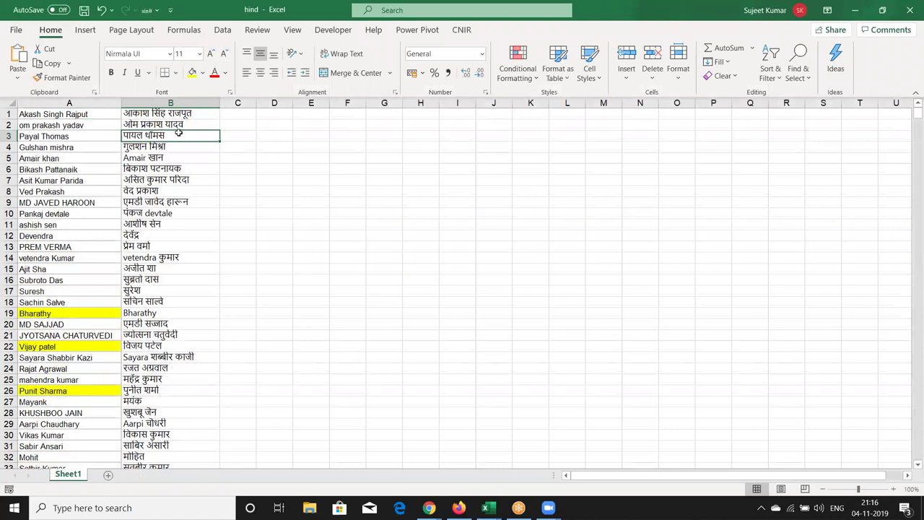
{"action": "key", "text": "Up"}
{"action": "key", "text": "Up"}
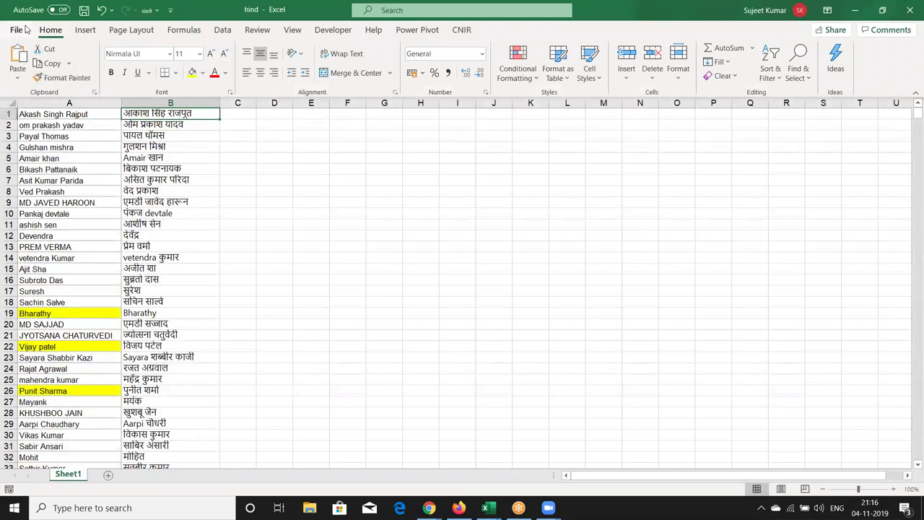
Turn on Show formula bar in Excel Options > Advanced and apply it.
{"action": "left_click", "coordinate": [18, 29]}
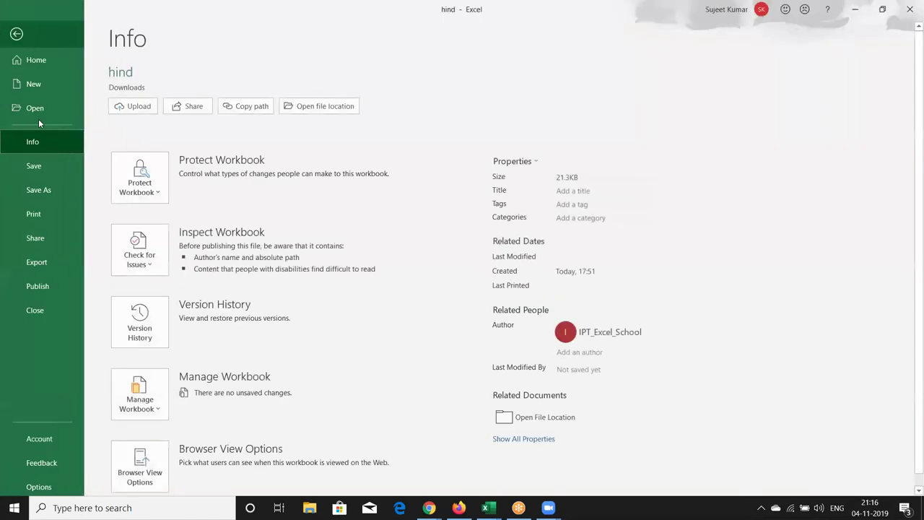
{"action": "left_click", "coordinate": [59, 486]}
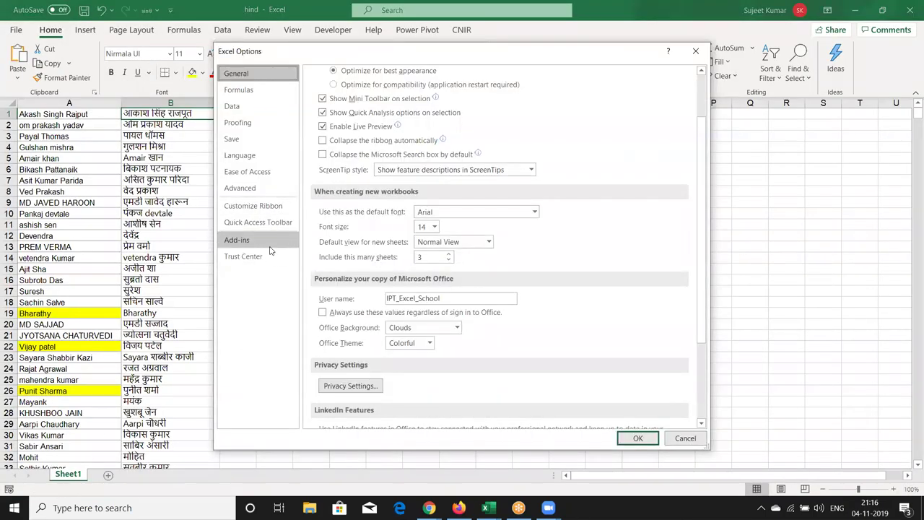
{"action": "left_click", "coordinate": [263, 192]}
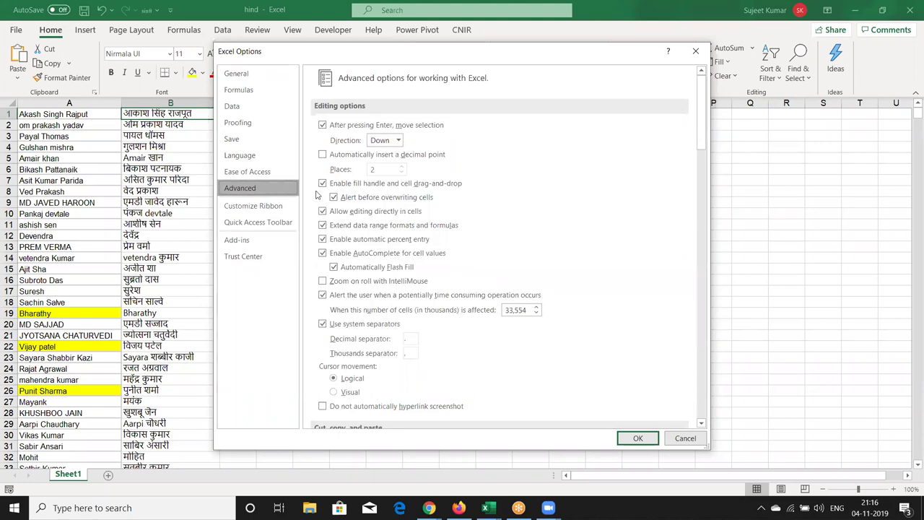
{"action": "scroll", "coordinate": [365, 189], "scroll_direction": "down", "scroll_amount": 3}
{"action": "scroll", "coordinate": [383, 211], "scroll_direction": "down", "scroll_amount": 3}
{"action": "scroll", "coordinate": [390, 224], "scroll_direction": "down", "scroll_amount": 2}
{"action": "scroll", "coordinate": [396, 230], "scroll_direction": "down", "scroll_amount": 2}
{"action": "scroll", "coordinate": [395, 230], "scroll_direction": "down", "scroll_amount": 2}
{"action": "scroll", "coordinate": [396, 230], "scroll_direction": "down", "scroll_amount": 2}
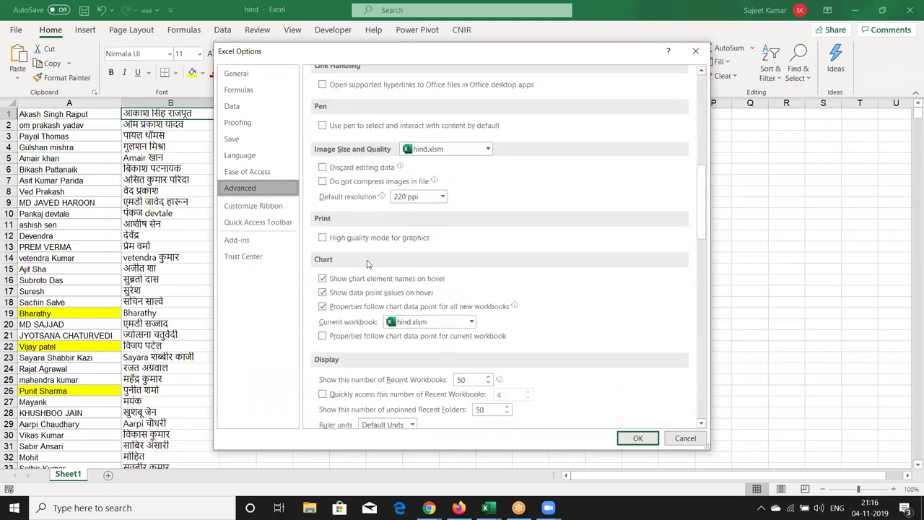
{"action": "scroll", "coordinate": [426, 267], "scroll_direction": "down", "scroll_amount": 2}
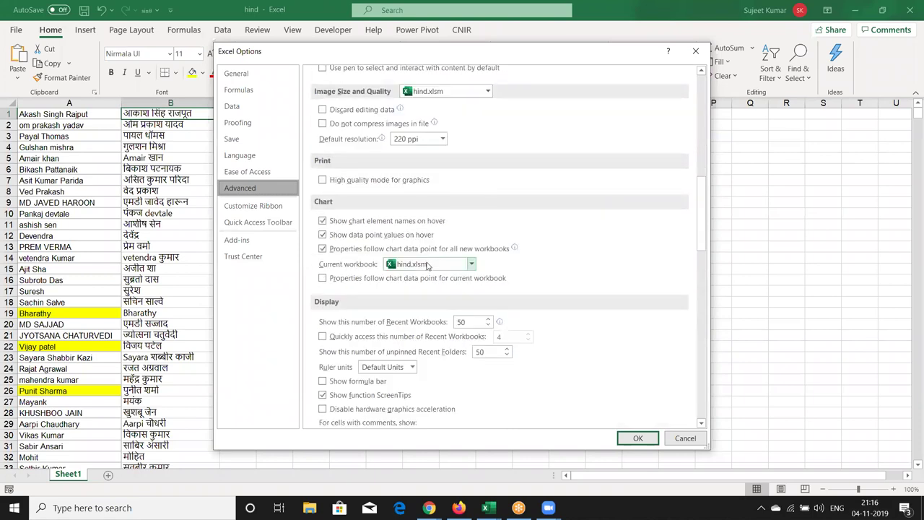
{"action": "scroll", "coordinate": [428, 266], "scroll_direction": "down", "scroll_amount": 3}
{"action": "left_click", "coordinate": [322, 294]}
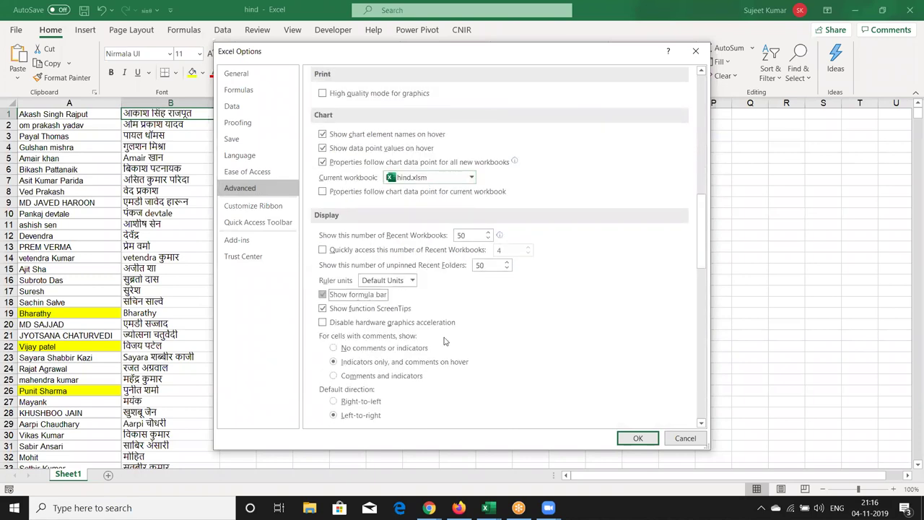
{"action": "left_click", "coordinate": [635, 439]}
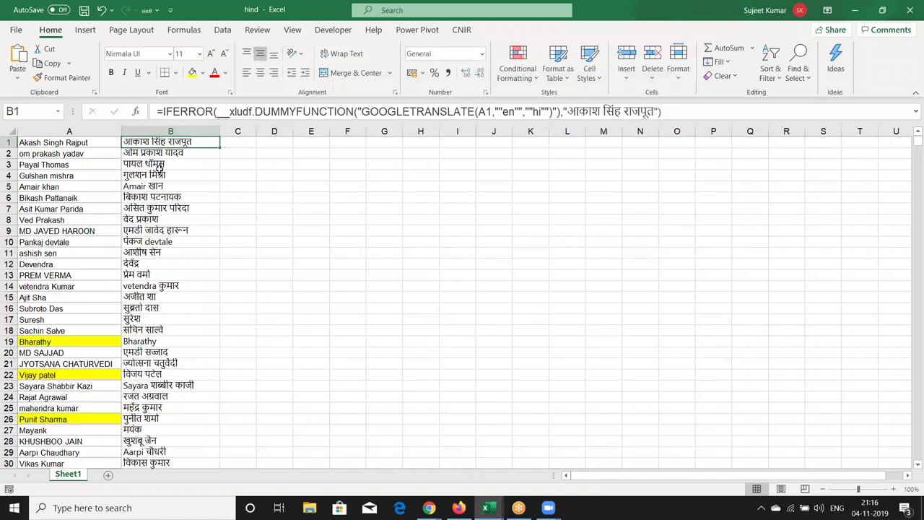
{"action": "left_click", "coordinate": [162, 176]}
{"action": "left_click", "coordinate": [165, 218]}
{"action": "left_click", "coordinate": [165, 242]}
{"action": "left_click", "coordinate": [164, 286]}
{"action": "left_click", "coordinate": [163, 351]}
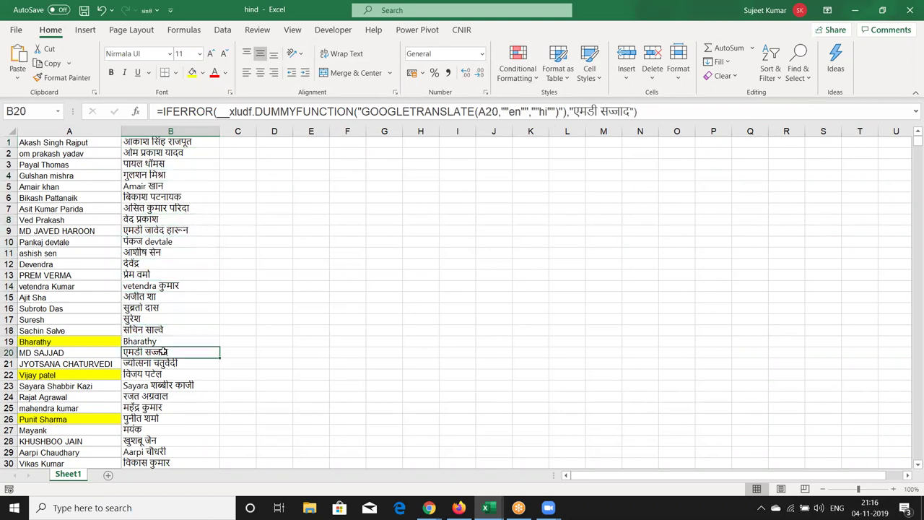
{"action": "scroll", "coordinate": [175, 336], "scroll_direction": "down", "scroll_amount": 2}
{"action": "scroll", "coordinate": [174, 336], "scroll_direction": "down", "scroll_amount": 1}
{"action": "left_click", "coordinate": [175, 337]}
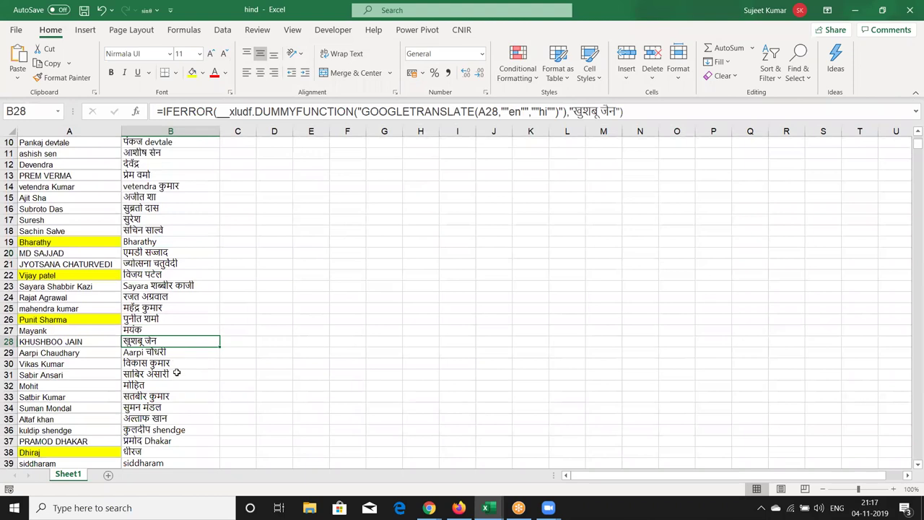
{"action": "left_click", "coordinate": [179, 375]}
{"action": "scroll", "coordinate": [178, 375], "scroll_direction": "down", "scroll_amount": 2}
{"action": "scroll", "coordinate": [180, 376], "scroll_direction": "down", "scroll_amount": 4}
{"action": "scroll", "coordinate": [181, 376], "scroll_direction": "up", "scroll_amount": 5}
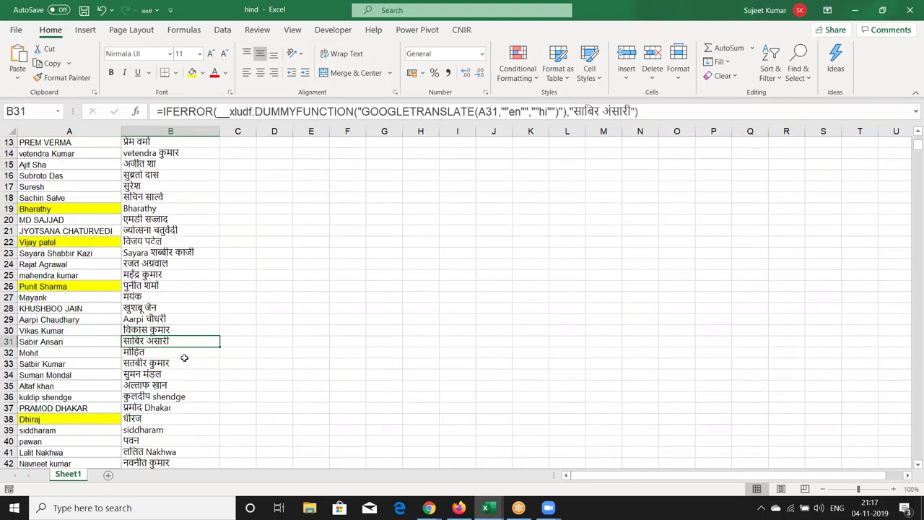
{"action": "scroll", "coordinate": [183, 356], "scroll_direction": "up", "scroll_amount": 4}
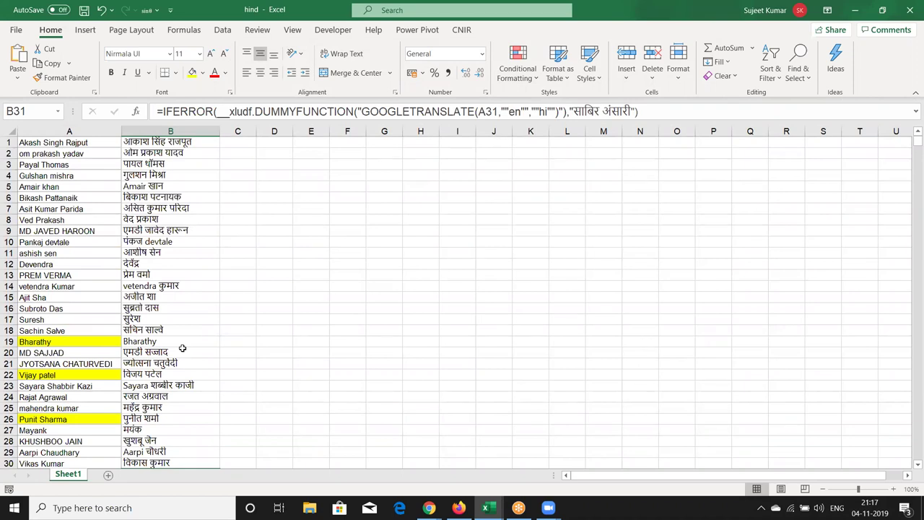
{"action": "left_click", "coordinate": [196, 342]}
{"action": "scroll", "coordinate": [195, 349], "scroll_direction": "down", "scroll_amount": 5}
{"action": "scroll", "coordinate": [195, 349], "scroll_direction": "down", "scroll_amount": 5}
{"action": "scroll", "coordinate": [193, 349], "scroll_direction": "down", "scroll_amount": 4}
{"action": "scroll", "coordinate": [198, 351], "scroll_direction": "down", "scroll_amount": 2}
{"action": "left_click", "coordinate": [204, 354]}
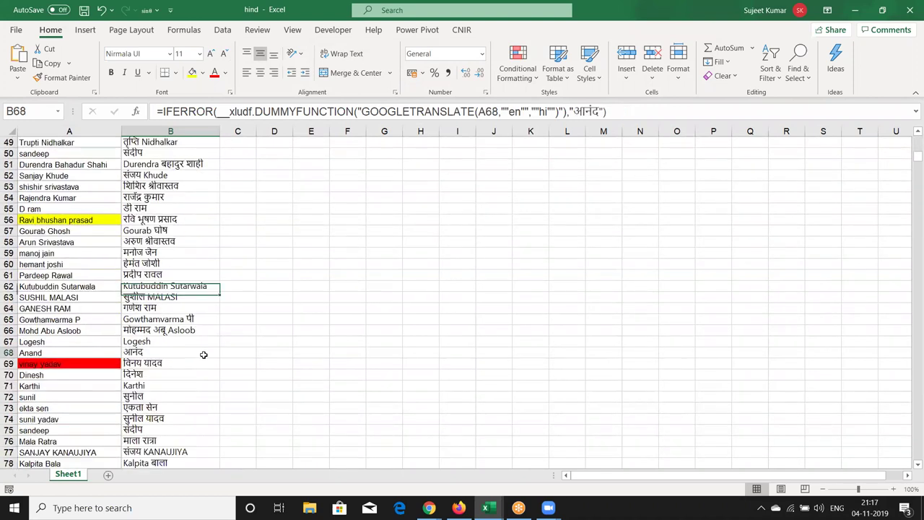
{"action": "double_click", "coordinate": [204, 355]}
{"action": "key", "text": "Escape"}
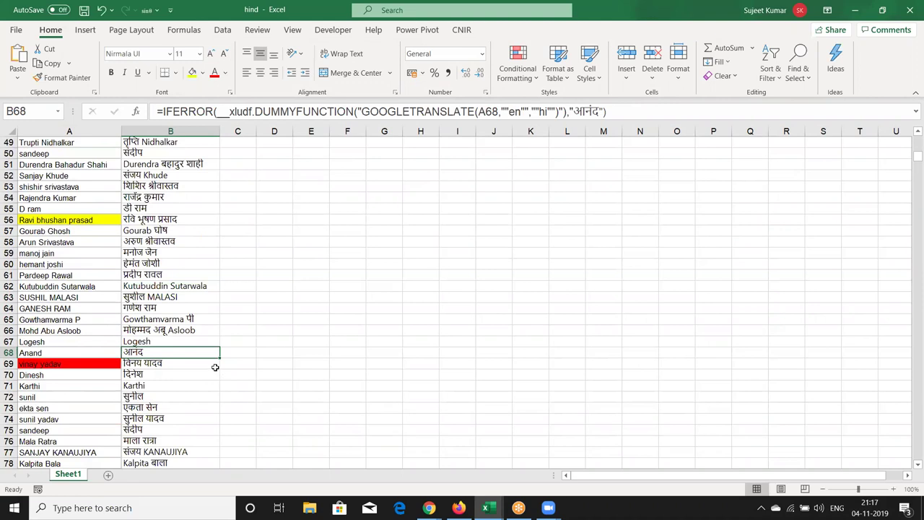
{"action": "key", "text": "Left"}
Select the names in A1:A348 with Ctrl+Shift+Down and copy them.
{"action": "key", "text": "ctrl+Home"}
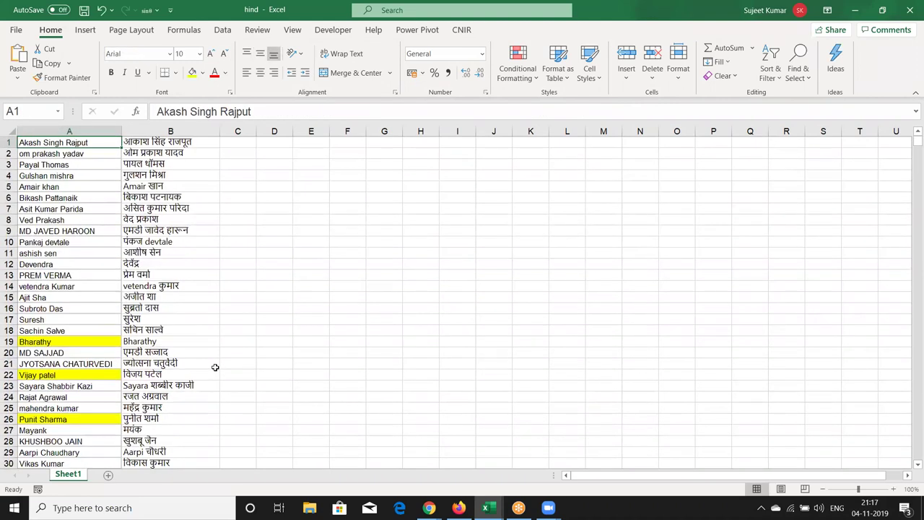
{"action": "key", "text": "ctrl+shift+Down"}
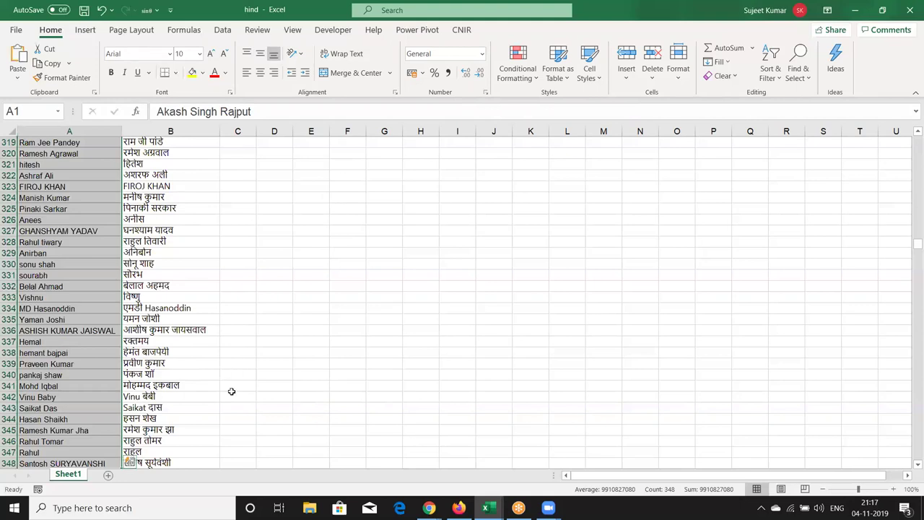
{"action": "scroll", "coordinate": [235, 392], "scroll_direction": "down", "scroll_amount": 4}
{"action": "scroll", "coordinate": [241, 395], "scroll_direction": "up", "scroll_amount": 2}
{"action": "scroll", "coordinate": [245, 394], "scroll_direction": "up", "scroll_amount": 9}
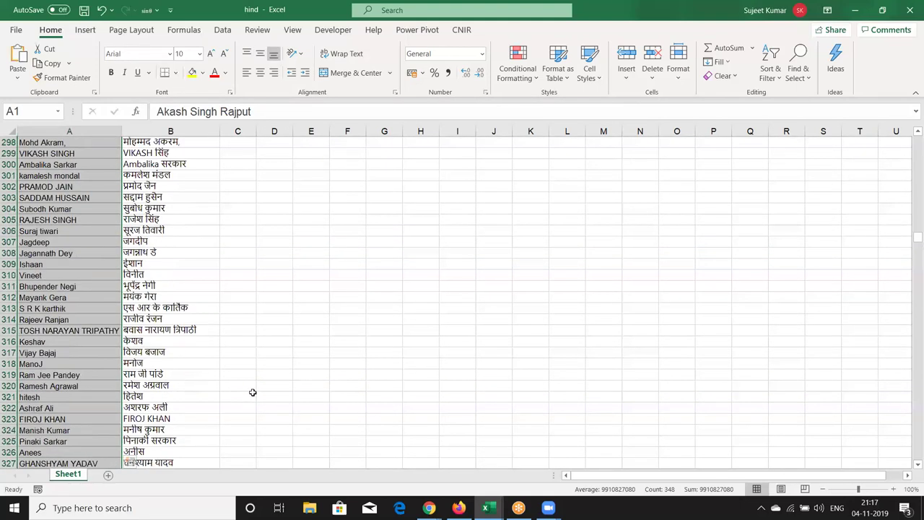
{"action": "scroll", "coordinate": [254, 392], "scroll_direction": "up", "scroll_amount": 5}
{"action": "scroll", "coordinate": [258, 396], "scroll_direction": "up", "scroll_amount": 4}
{"action": "scroll", "coordinate": [259, 395], "scroll_direction": "up", "scroll_amount": 1}
{"action": "scroll", "coordinate": [260, 395], "scroll_direction": "up", "scroll_amount": 4}
{"action": "scroll", "coordinate": [261, 394], "scroll_direction": "up", "scroll_amount": 5}
{"action": "scroll", "coordinate": [264, 394], "scroll_direction": "up", "scroll_amount": 5}
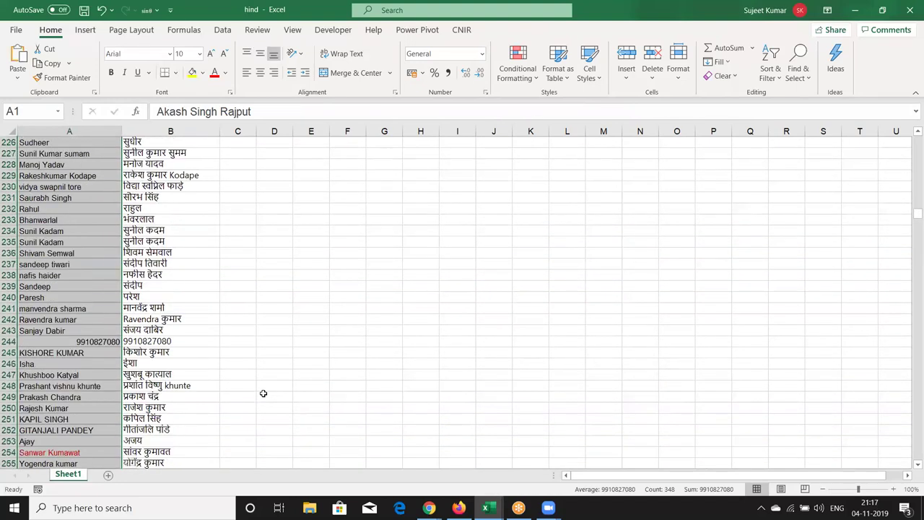
{"action": "key", "text": "ctrl+c"}
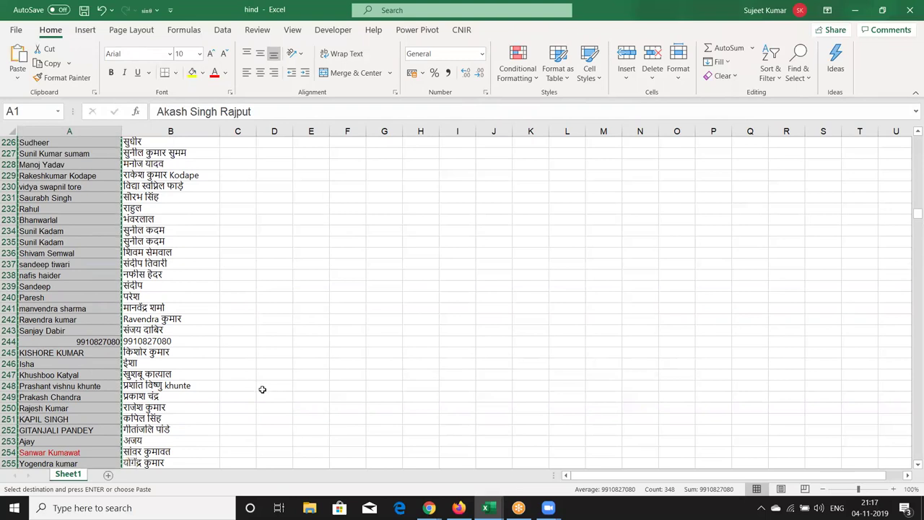
{"action": "left_click", "coordinate": [429, 506]}
Return to the Gmail tab and close the hind.xlsm attachment preview.
{"action": "left_click", "coordinate": [460, 507]}
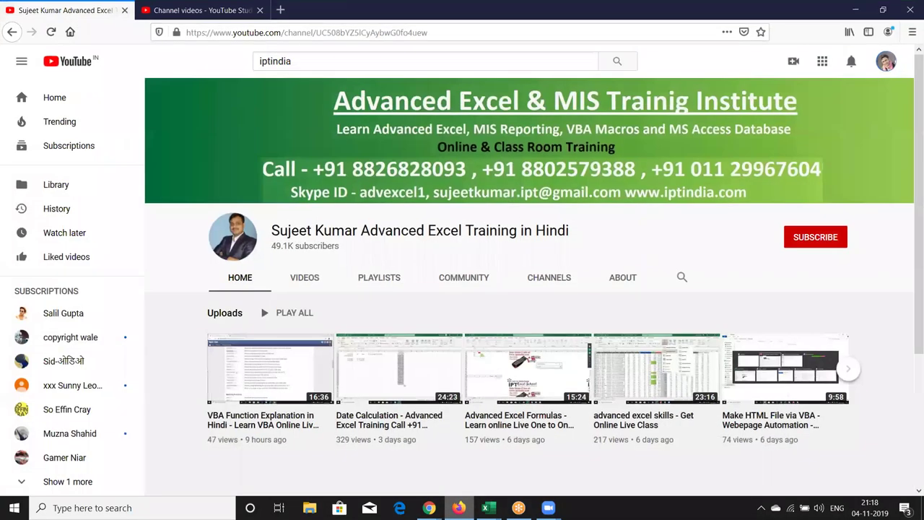
{"action": "left_click", "coordinate": [488, 508]}
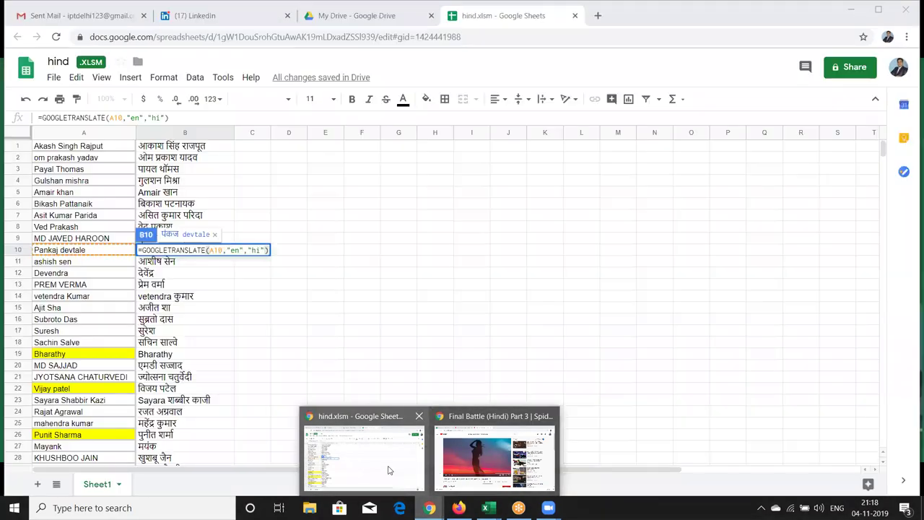
{"action": "left_click", "coordinate": [389, 470]}
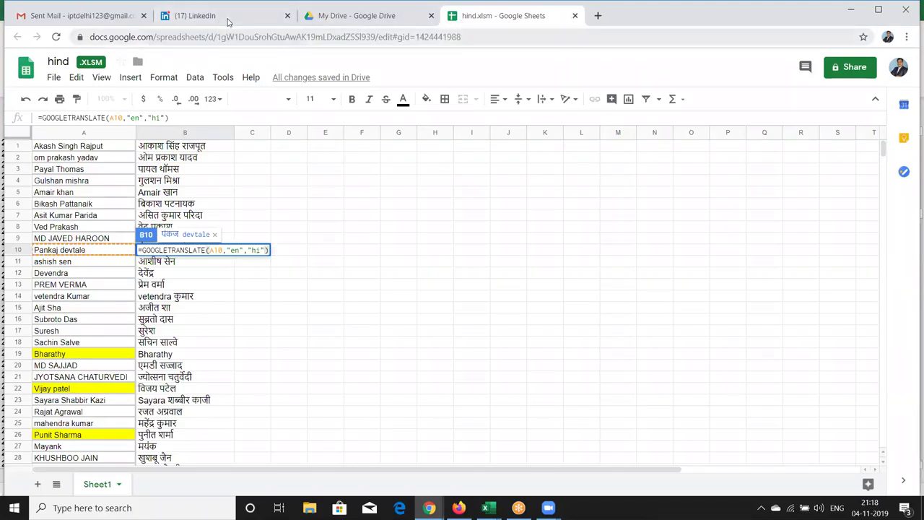
{"action": "key", "text": "ctrl+1"}
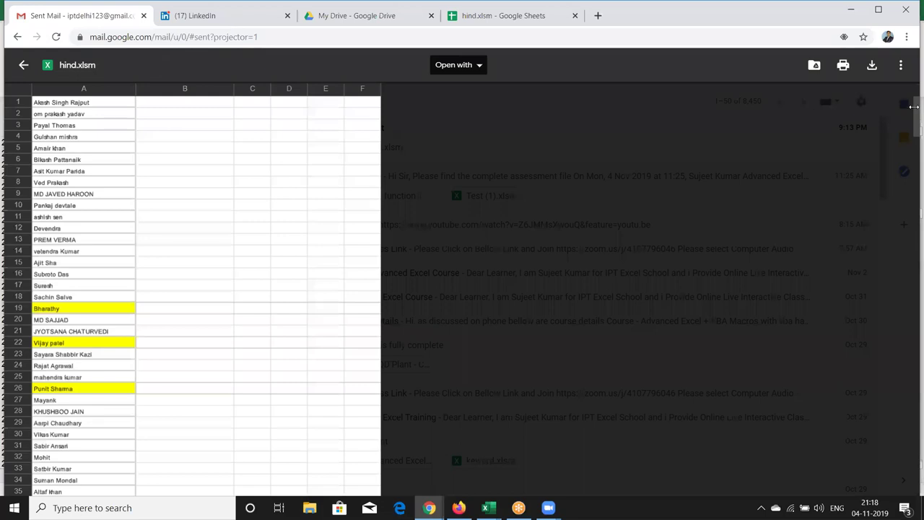
{"action": "key", "text": "Escape"}
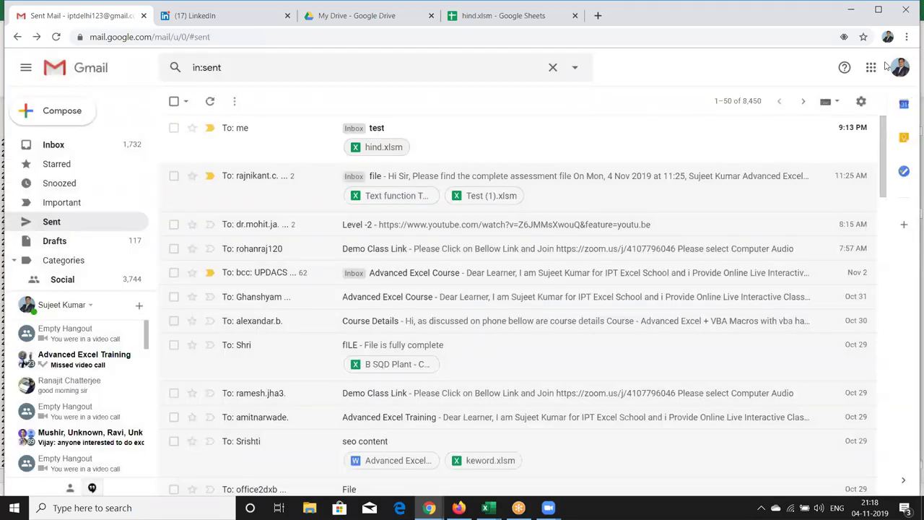
Launch Google Translate from the Google apps grid's More section.
{"action": "left_click", "coordinate": [871, 69]}
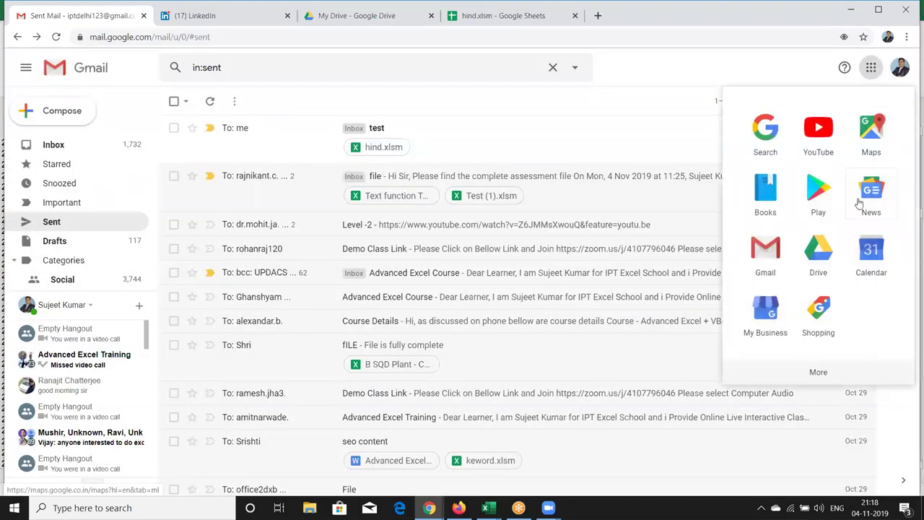
{"action": "left_click", "coordinate": [818, 372]}
{"action": "scroll", "coordinate": [816, 303], "scroll_direction": "up", "scroll_amount": 2}
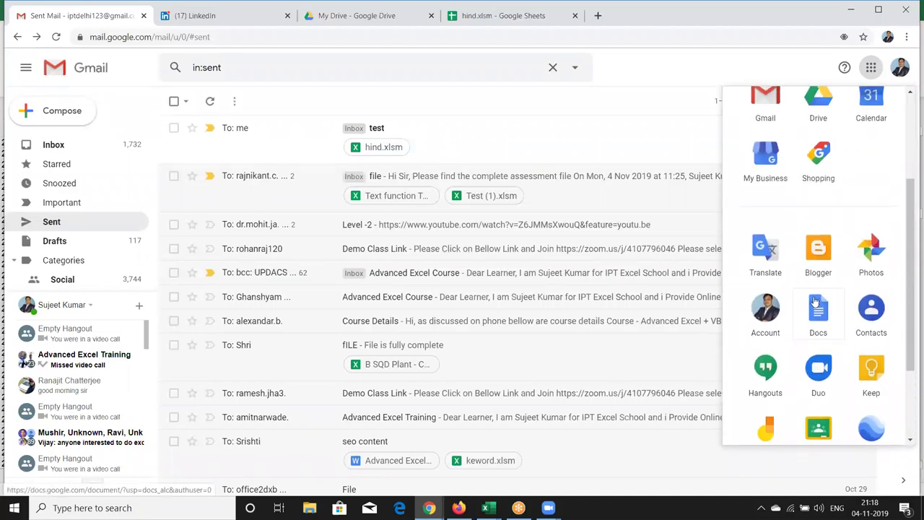
{"action": "scroll", "coordinate": [816, 302], "scroll_direction": "up", "scroll_amount": 1}
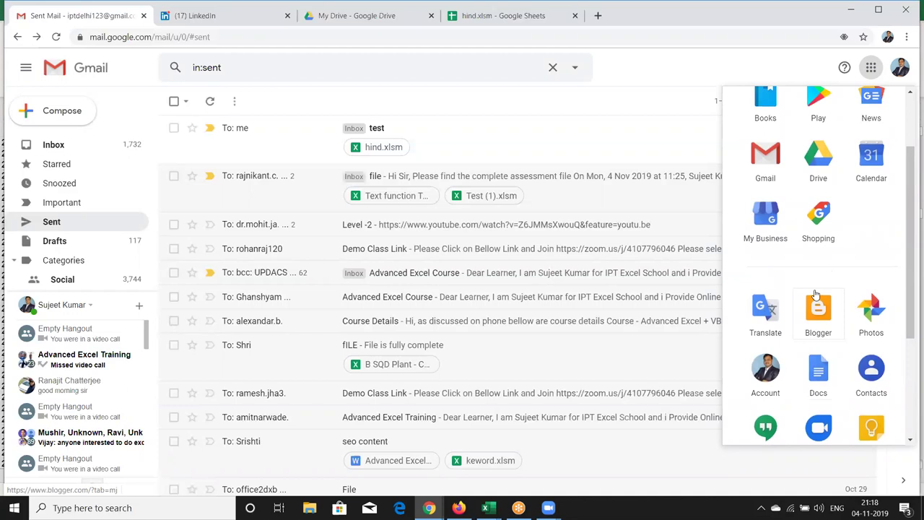
{"action": "left_click", "coordinate": [776, 314]}
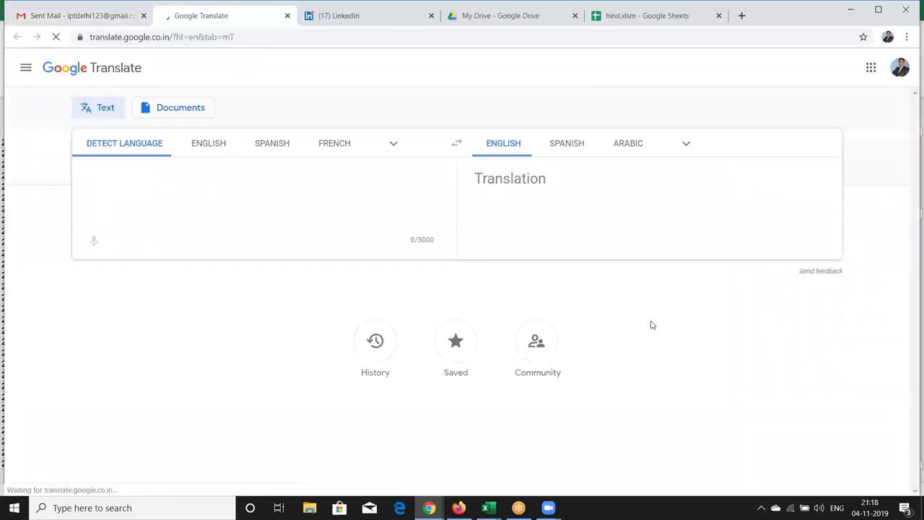
Paste the copied names as source text and set the target language to Hindi.
{"action": "key", "text": "alt+Tab"}
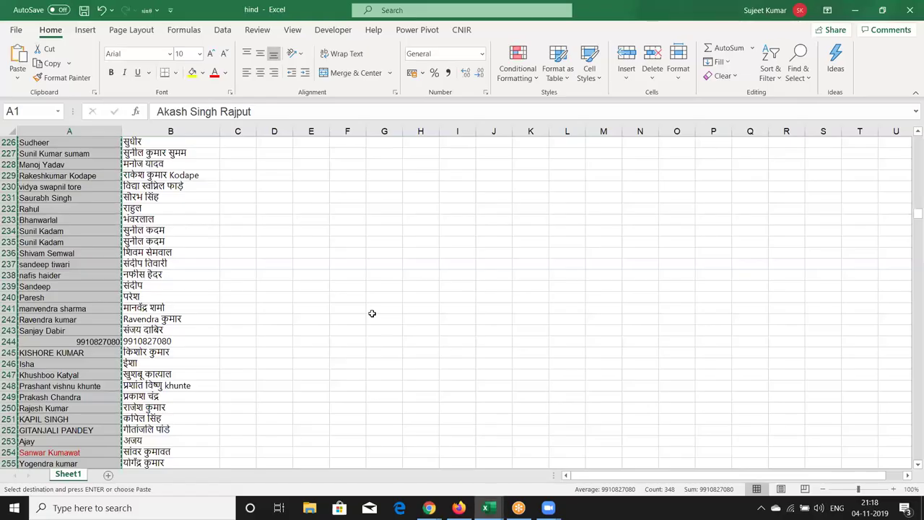
{"action": "key", "text": "alt+Tab"}
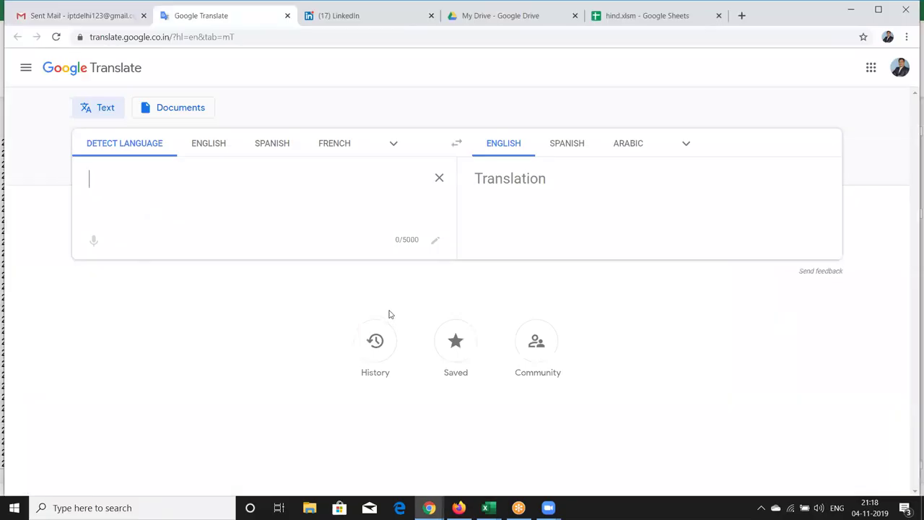
{"action": "key", "text": "ctrl+v"}
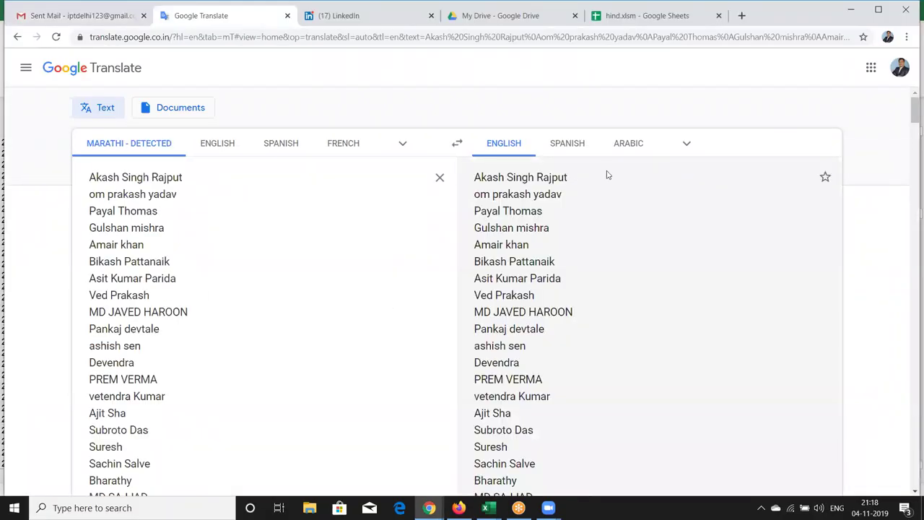
{"action": "left_click", "coordinate": [687, 145]}
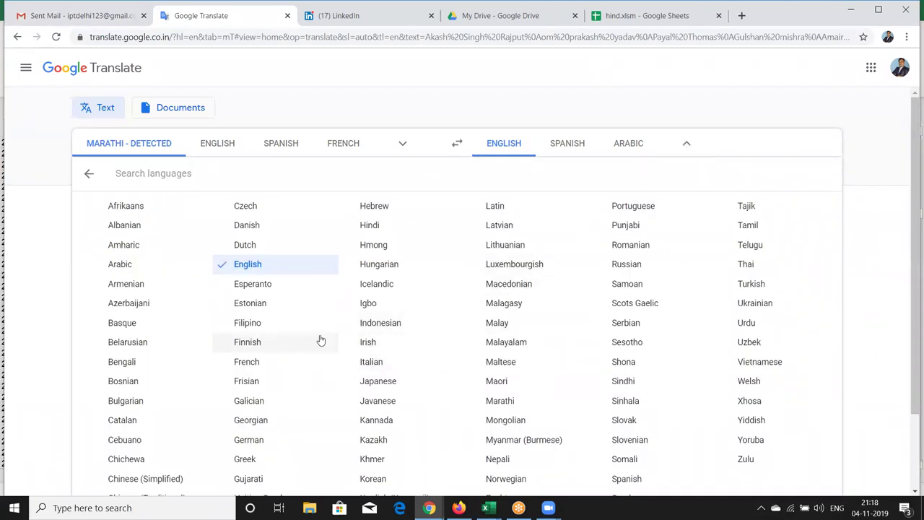
{"action": "left_click", "coordinate": [369, 224]}
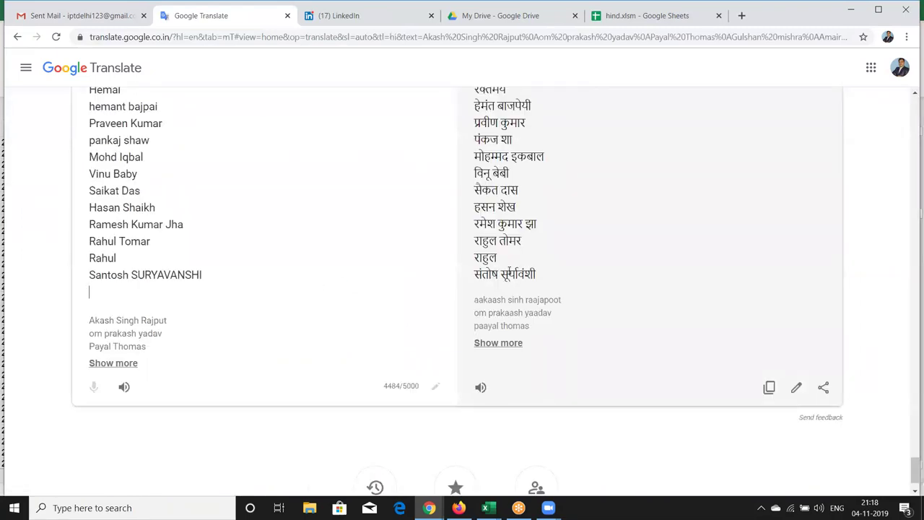
Expand the translation and source transliteration lists to review the Hindi output.
{"action": "double_click", "coordinate": [504, 346]}
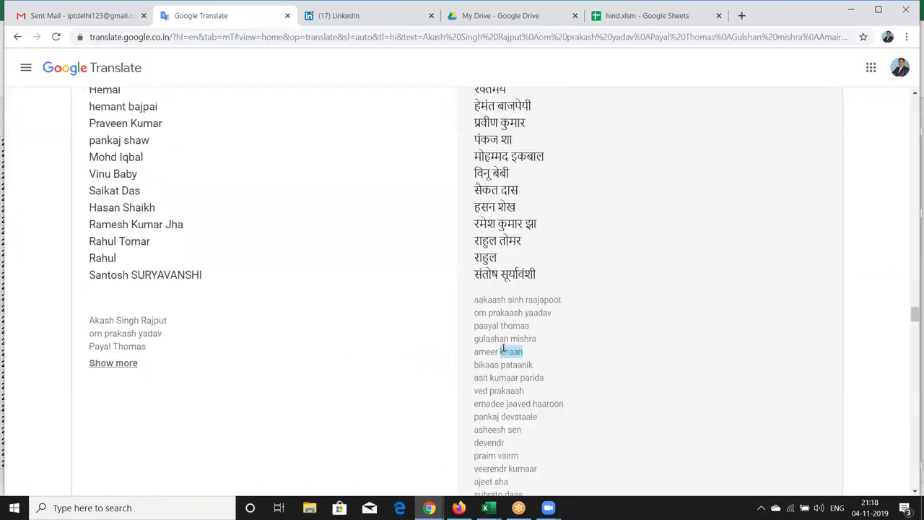
{"action": "scroll", "coordinate": [513, 334], "scroll_direction": "up", "scroll_amount": 7}
{"action": "scroll", "coordinate": [513, 333], "scroll_direction": "up", "scroll_amount": 5}
{"action": "scroll", "coordinate": [512, 330], "scroll_direction": "up", "scroll_amount": 5}
{"action": "scroll", "coordinate": [509, 326], "scroll_direction": "up", "scroll_amount": 4}
{"action": "scroll", "coordinate": [505, 318], "scroll_direction": "down", "scroll_amount": 5}
{"action": "scroll", "coordinate": [505, 317], "scroll_direction": "down", "scroll_amount": 5}
{"action": "scroll", "coordinate": [505, 319], "scroll_direction": "down", "scroll_amount": 5}
{"action": "scroll", "coordinate": [506, 321], "scroll_direction": "down", "scroll_amount": 5}
{"action": "scroll", "coordinate": [507, 324], "scroll_direction": "down", "scroll_amount": 2}
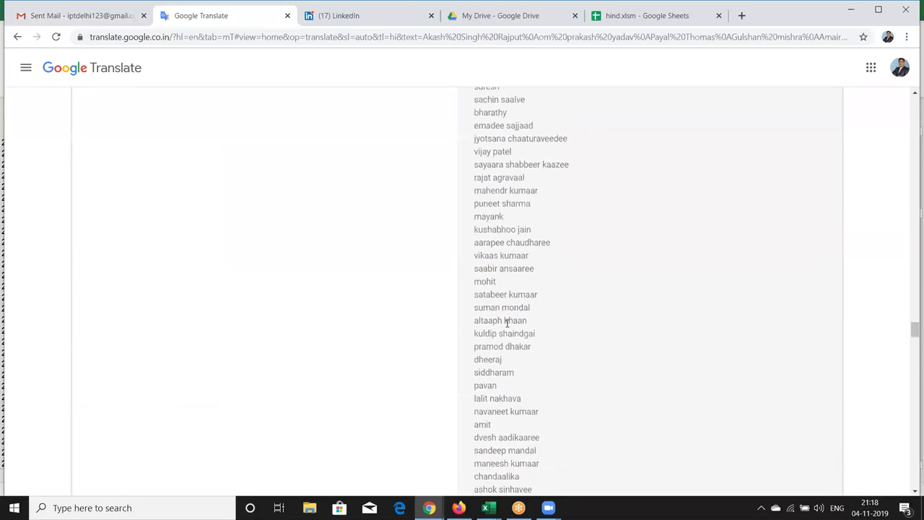
{"action": "scroll", "coordinate": [505, 321], "scroll_direction": "up", "scroll_amount": 4}
{"action": "scroll", "coordinate": [248, 316], "scroll_direction": "up", "scroll_amount": 4}
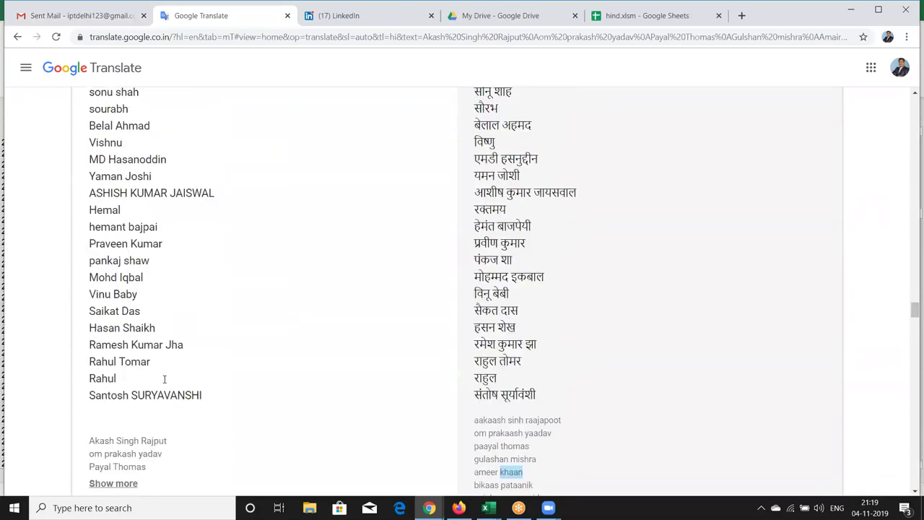
{"action": "scroll", "coordinate": [164, 379], "scroll_direction": "down", "scroll_amount": 1}
{"action": "left_click", "coordinate": [115, 426]}
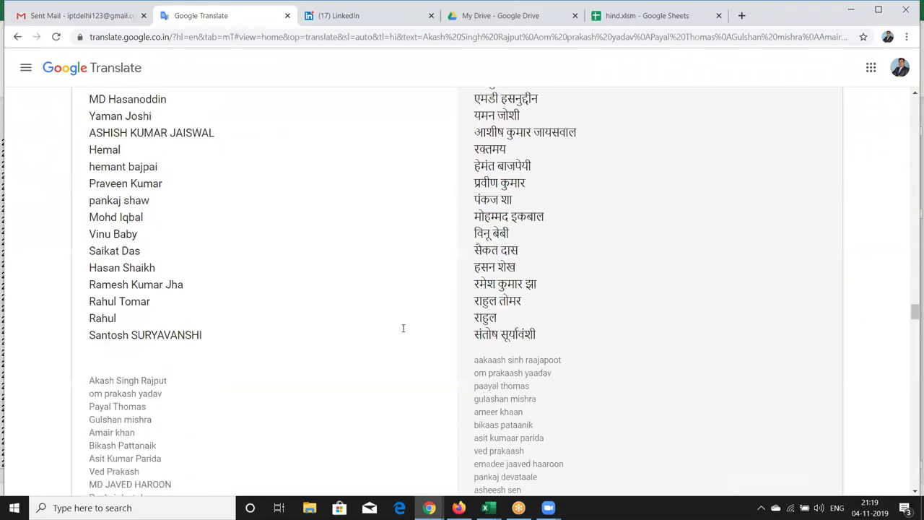
Select the entire Hindi translation output to copy it into Excel.
{"action": "left_click_drag", "start_coordinate": [535, 336], "coordinate": [466, 280]}
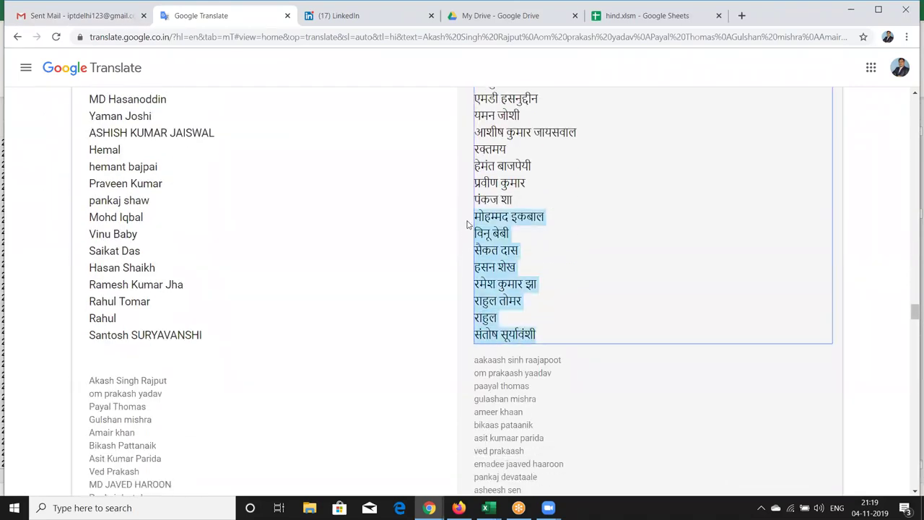
{"action": "scroll", "coordinate": [464, 281], "scroll_direction": "up", "scroll_amount": 3}
{"action": "scroll", "coordinate": [465, 280], "scroll_direction": "up", "scroll_amount": 6}
{"action": "scroll", "coordinate": [464, 281], "scroll_direction": "up", "scroll_amount": 6}
{"action": "scroll", "coordinate": [465, 280], "scroll_direction": "up", "scroll_amount": 6}
{"action": "scroll", "coordinate": [466, 278], "scroll_direction": "up", "scroll_amount": 6}
{"action": "scroll", "coordinate": [465, 278], "scroll_direction": "up", "scroll_amount": 5}
{"action": "scroll", "coordinate": [464, 278], "scroll_direction": "up", "scroll_amount": 5}
{"action": "scroll", "coordinate": [463, 277], "scroll_direction": "up", "scroll_amount": 5}
{"action": "scroll", "coordinate": [462, 275], "scroll_direction": "up", "scroll_amount": 5}
{"action": "scroll", "coordinate": [463, 275], "scroll_direction": "up", "scroll_amount": 5}
{"action": "scroll", "coordinate": [465, 278], "scroll_direction": "up", "scroll_amount": 5}
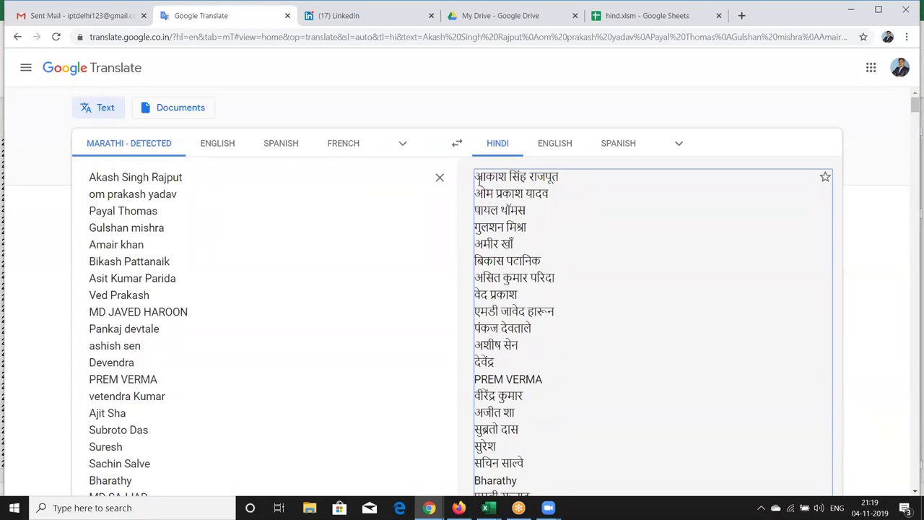
{"action": "triple_click", "coordinate": [476, 178]}
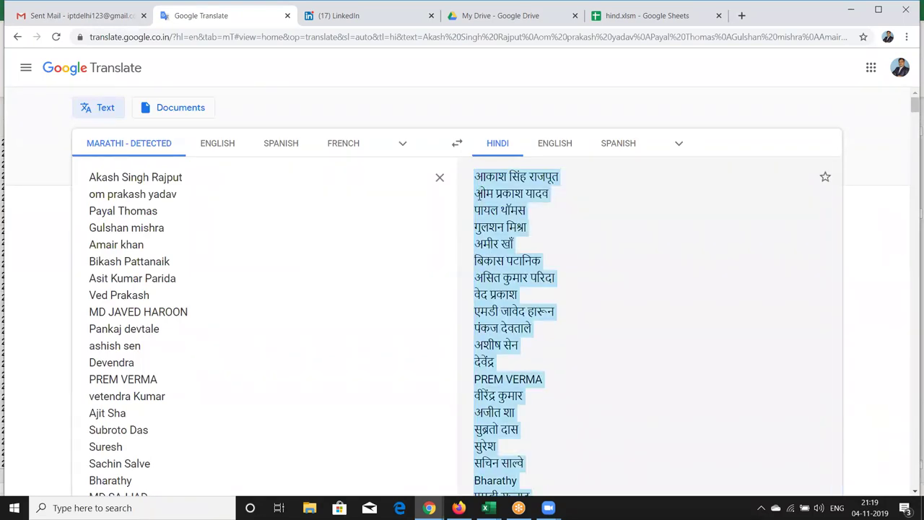
{"action": "key", "text": "alt+Tab"}
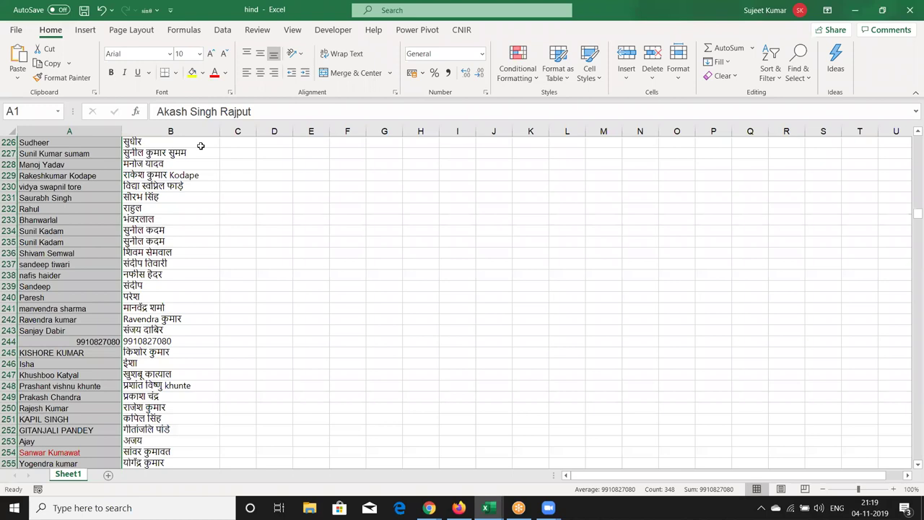
Paste the Google Translate Hindi names into column C, starting at cell C1.
{"action": "left_click", "coordinate": [234, 144]}
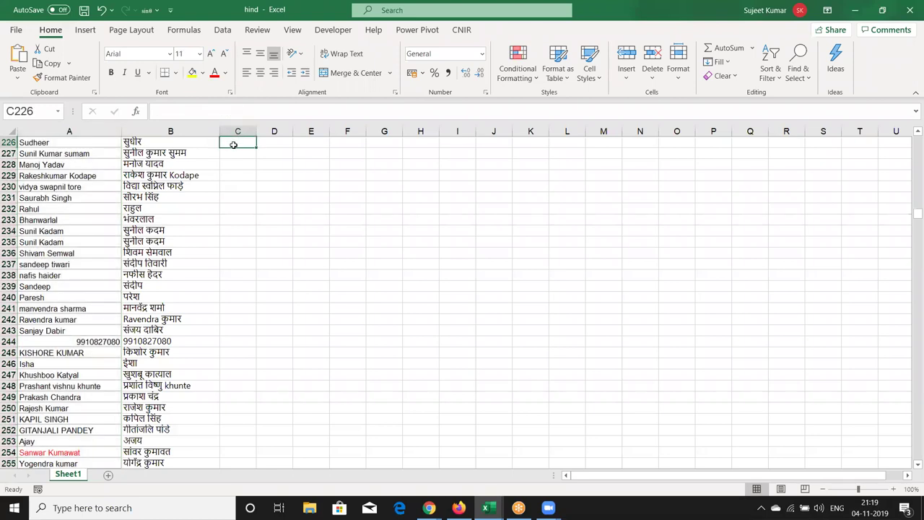
{"action": "scroll", "coordinate": [276, 200], "scroll_direction": "up", "scroll_amount": 7}
{"action": "key", "text": "ctrl+Up"}
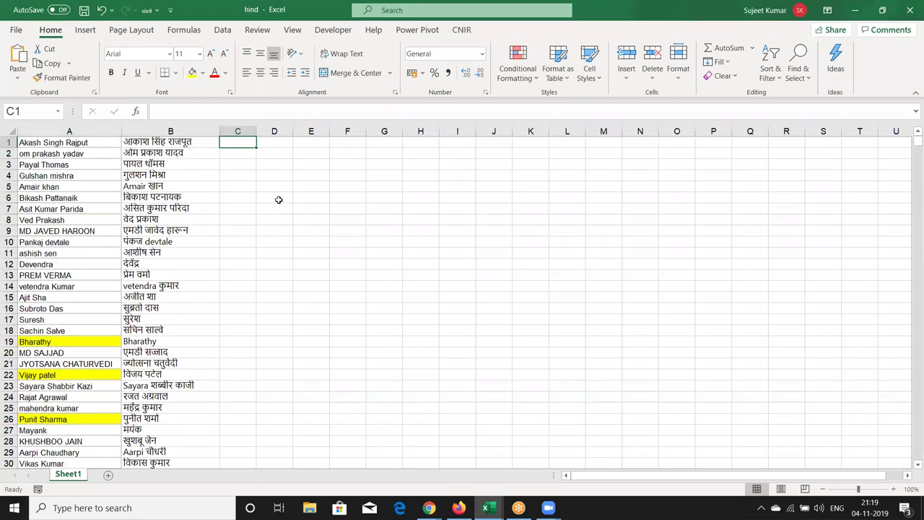
{"action": "key", "text": "ctrl+v"}
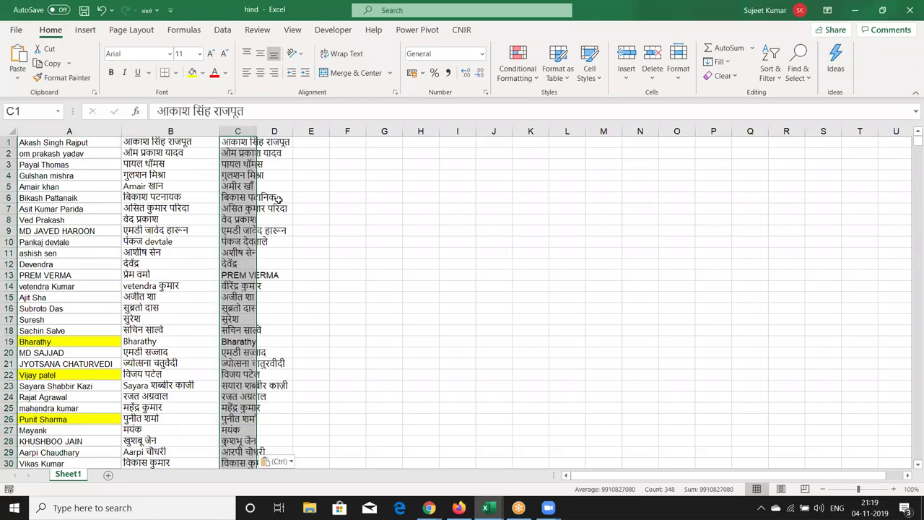
Scroll down to row 348 to confirm every name was pasted, then move back up.
{"action": "scroll", "coordinate": [325, 202], "scroll_direction": "down", "scroll_amount": 13}
{"action": "scroll", "coordinate": [322, 208], "scroll_direction": "down", "scroll_amount": 7}
{"action": "scroll", "coordinate": [318, 235], "scroll_direction": "down", "scroll_amount": 15}
{"action": "scroll", "coordinate": [318, 231], "scroll_direction": "down", "scroll_amount": 7}
{"action": "scroll", "coordinate": [319, 231], "scroll_direction": "down", "scroll_amount": 15}
{"action": "scroll", "coordinate": [319, 231], "scroll_direction": "down", "scroll_amount": 7}
{"action": "scroll", "coordinate": [319, 230], "scroll_direction": "down", "scroll_amount": 14}
{"action": "scroll", "coordinate": [320, 231], "scroll_direction": "down", "scroll_amount": 8}
{"action": "scroll", "coordinate": [322, 231], "scroll_direction": "down", "scroll_amount": 10}
{"action": "scroll", "coordinate": [322, 231], "scroll_direction": "down", "scroll_amount": 10}
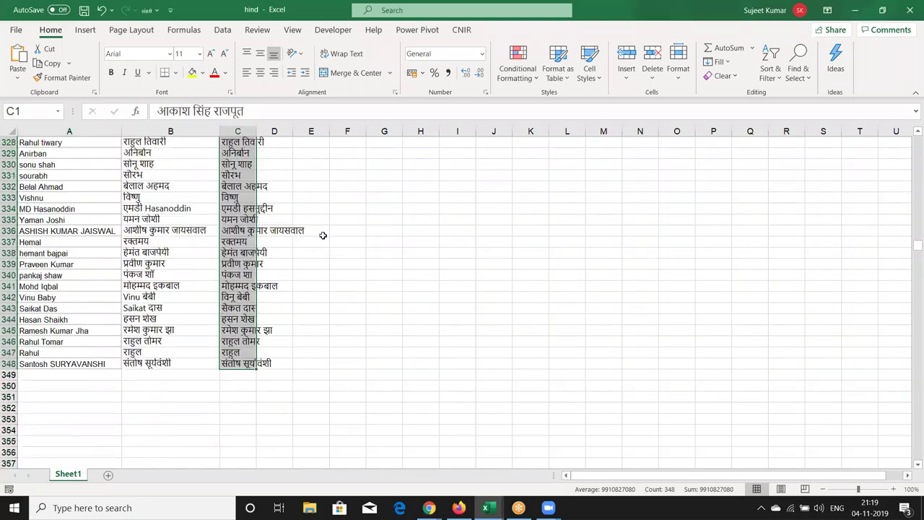
{"action": "scroll", "coordinate": [324, 233], "scroll_direction": "down", "scroll_amount": 8}
{"action": "scroll", "coordinate": [325, 231], "scroll_direction": "up", "scroll_amount": 5}
{"action": "key", "text": "Up"}
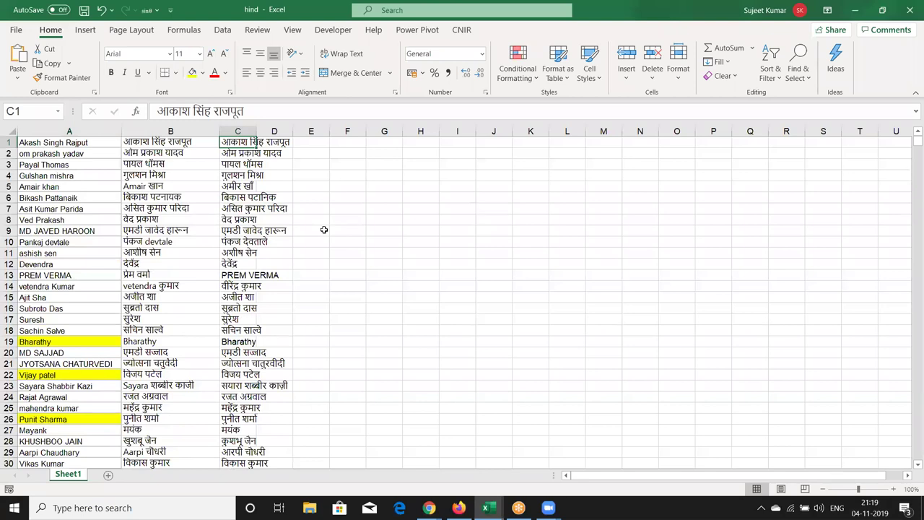
{"action": "double_click", "coordinate": [254, 132]}
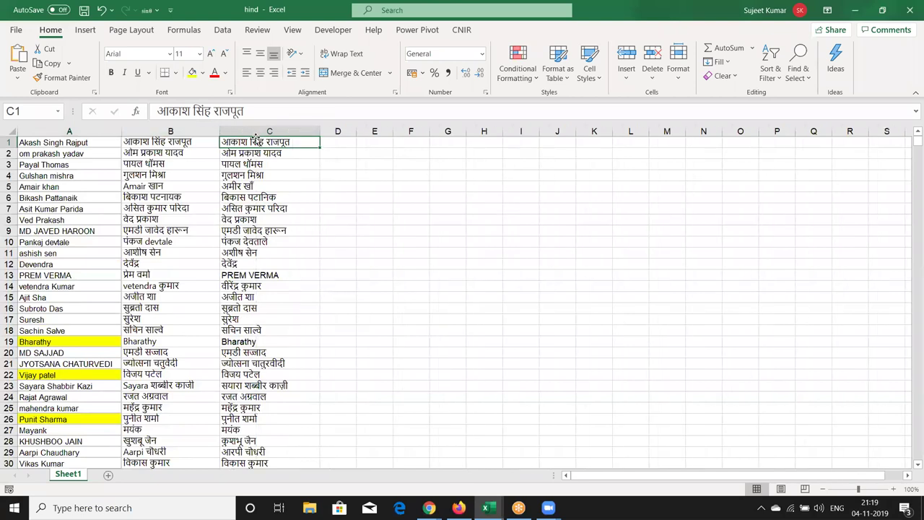
{"action": "key", "text": "Down"}
{"action": "key", "text": "Down"}
{"action": "key", "text": "Down"}
{"action": "key", "text": "Down"}
{"action": "key", "text": "Down"}
{"action": "key", "text": "Down"}
{"action": "key", "text": "Down"}
{"action": "key", "text": "Down"}
{"action": "key", "text": "Down"}
{"action": "key", "text": "Up"}
{"action": "key", "text": "Up"}
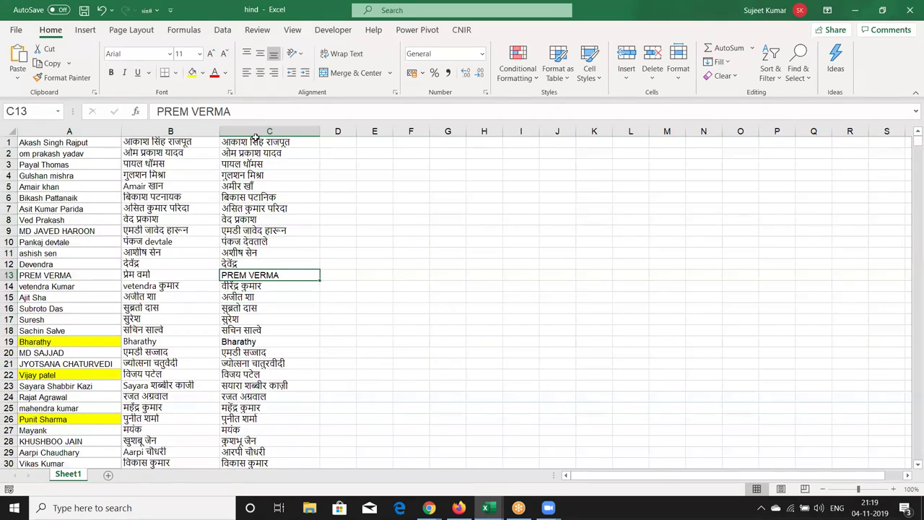
{"action": "key", "text": "Left"}
{"action": "key", "text": "Left"}
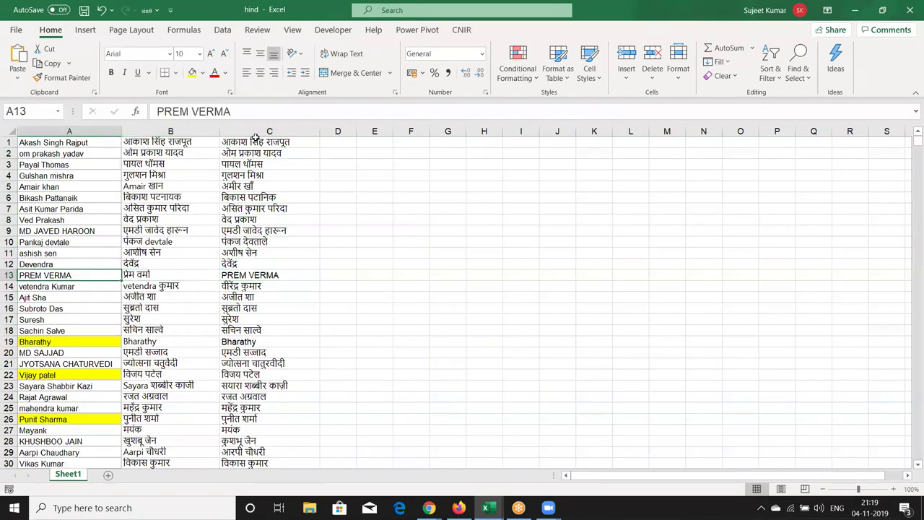
{"action": "key", "text": "ctrl+Home"}
{"action": "key", "text": "Right"}
{"action": "key", "text": "Right"}
{"action": "key", "text": "Down"}
{"action": "key", "text": "Down"}
{"action": "key", "text": "Down"}
{"action": "key", "text": "Down"}
{"action": "key", "text": "Down"}
{"action": "key", "text": "Down"}
{"action": "key", "text": "Down"}
{"action": "key", "text": "Down"}
{"action": "key", "text": "Down"}
{"action": "key", "text": "Left"}
{"action": "key", "text": "Left"}
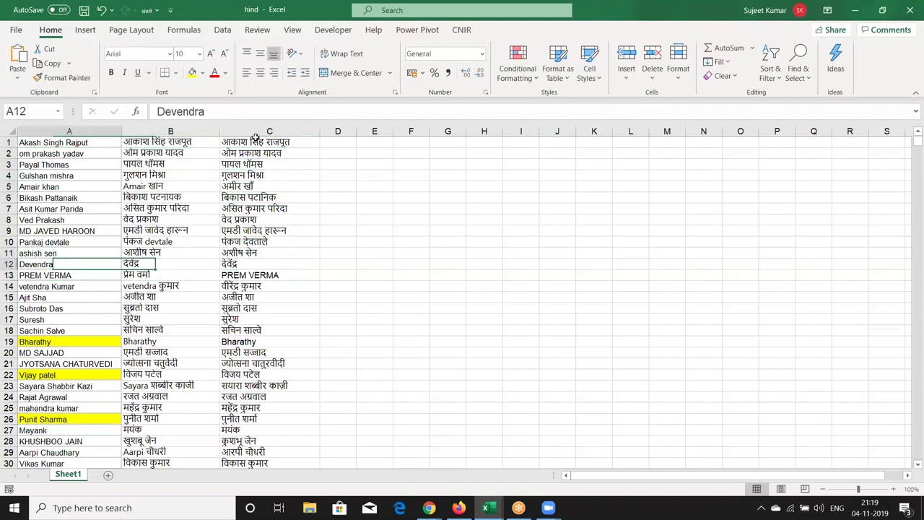
{"action": "key", "text": "Down"}
{"action": "key", "text": "Right"}
{"action": "key", "text": "Right"}
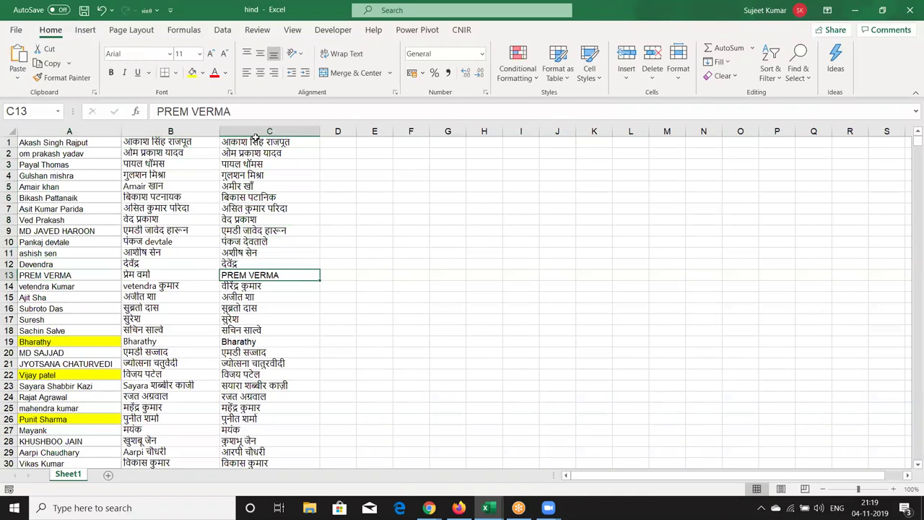
{"action": "key", "text": "Left"}
{"action": "key", "text": "Left"}
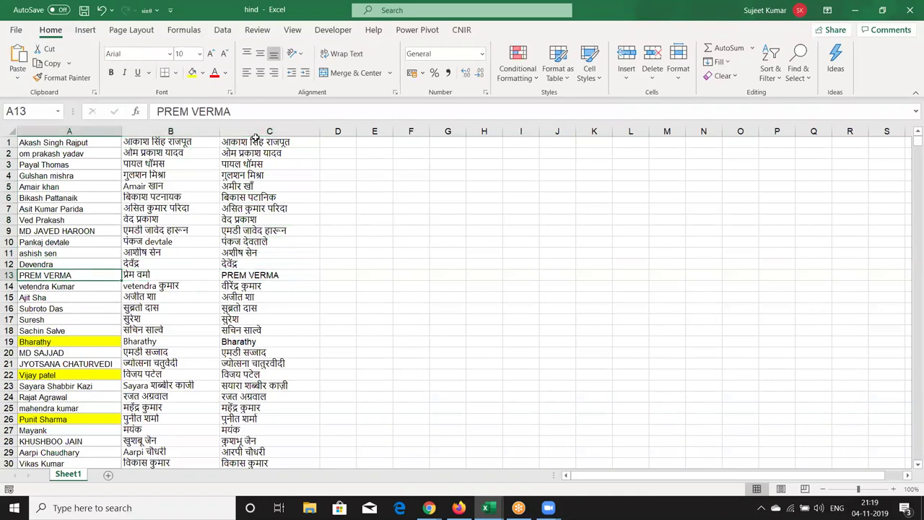
{"action": "key", "text": "Down"}
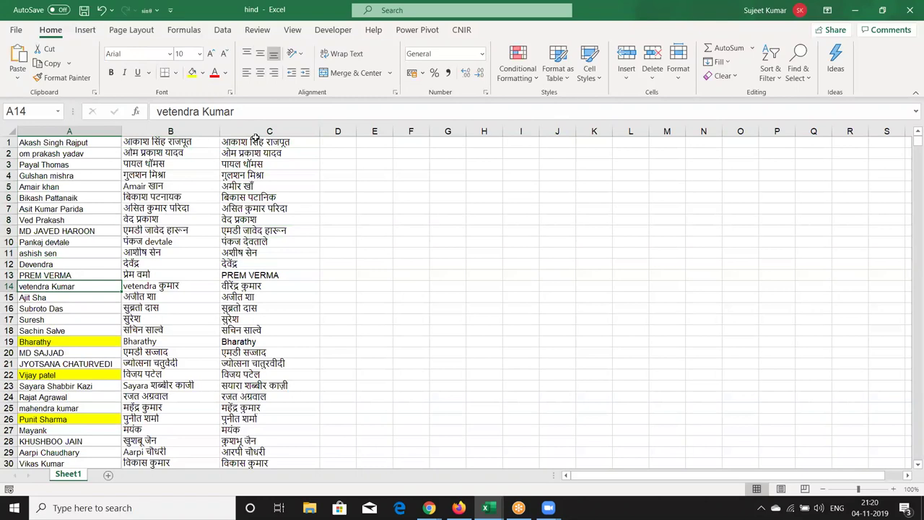
{"action": "key", "text": "Right"}
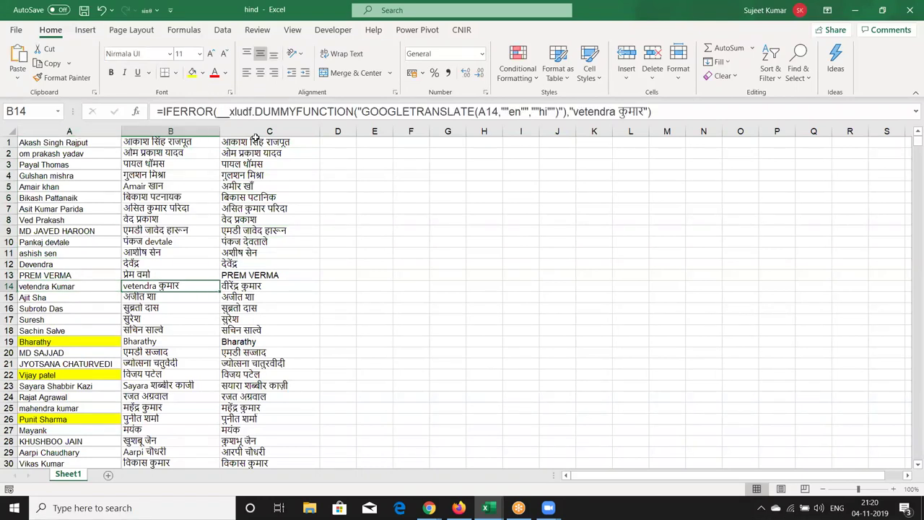
{"action": "key", "text": "Right"}
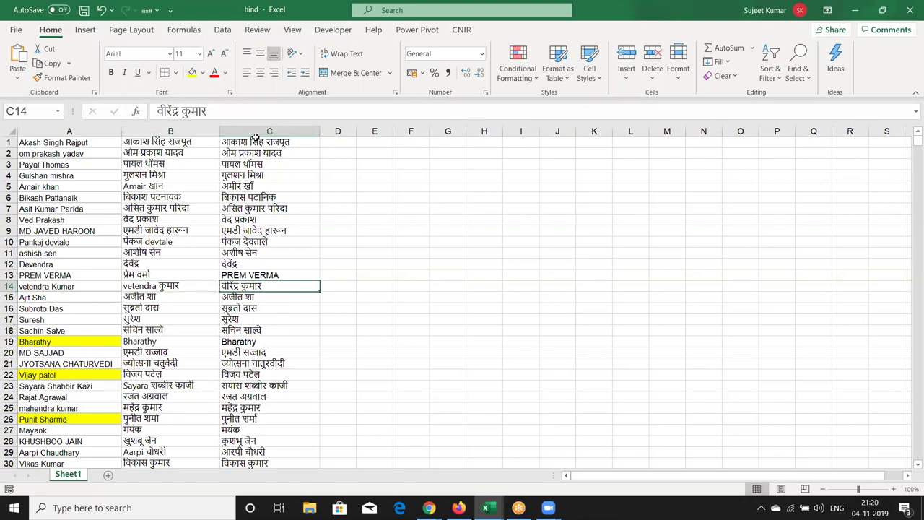
{"action": "key", "text": "Down"}
{"action": "key", "text": "Down"}
{"action": "key", "text": "Down"}
{"action": "key", "text": "Down"}
{"action": "key", "text": "Down"}
{"action": "key", "text": "Down"}
{"action": "key", "text": "Down"}
{"action": "key", "text": "Down"}
{"action": "key", "text": "Down"}
{"action": "key", "text": "Down"}
{"action": "key", "text": "Down"}
{"action": "key", "text": "Down"}
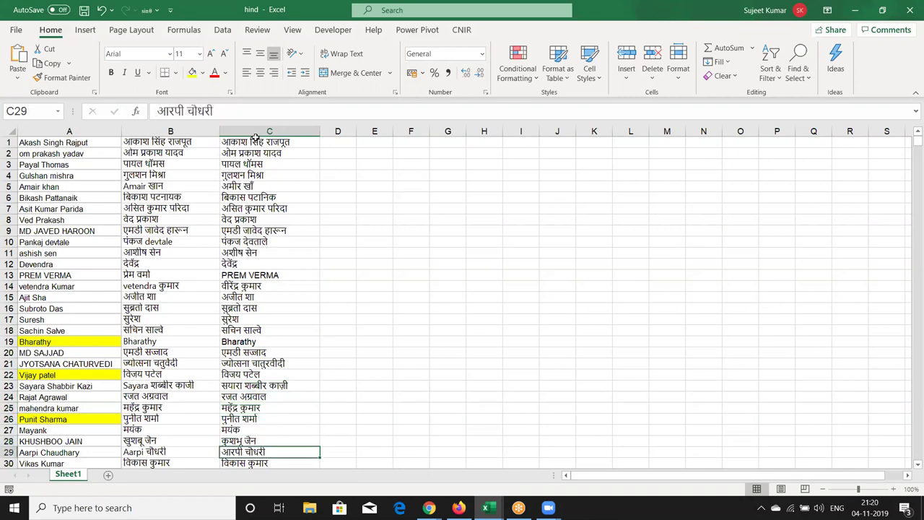
{"action": "key", "text": "Down"}
{"action": "key", "text": "Down"}
{"action": "key", "text": "Down"}
{"action": "key", "text": "Down"}
{"action": "key", "text": "Down"}
{"action": "key", "text": "Down"}
{"action": "key", "text": "Down"}
{"action": "key", "text": "Down"}
{"action": "key", "text": "Down"}
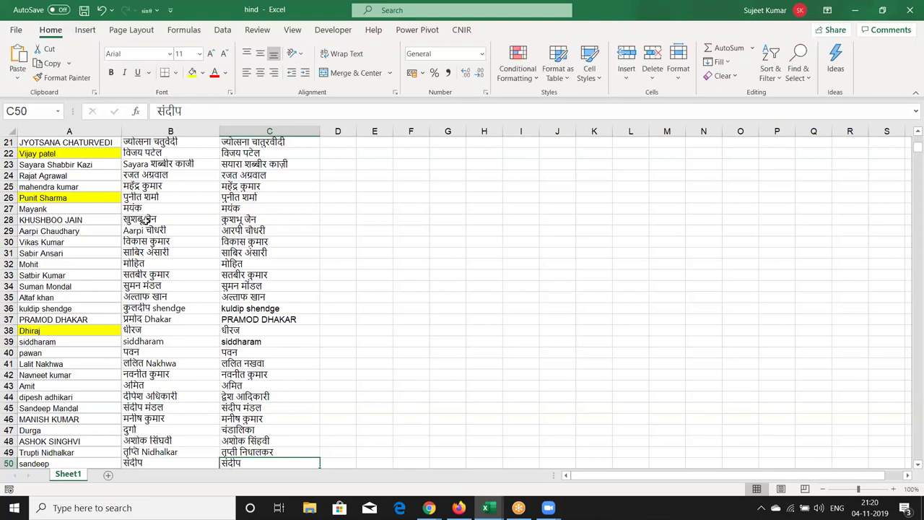
View the GOOGLETRANSLATE formula in B33, then close the hind workbook without saving.
{"action": "left_click", "coordinate": [171, 273]}
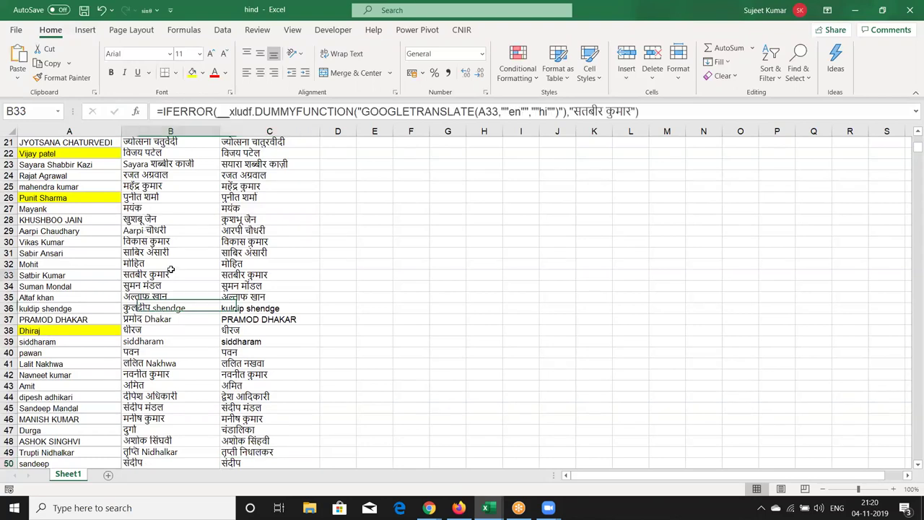
{"action": "left_click", "coordinate": [909, 12]}
{"action": "left_click", "coordinate": [476, 267]}
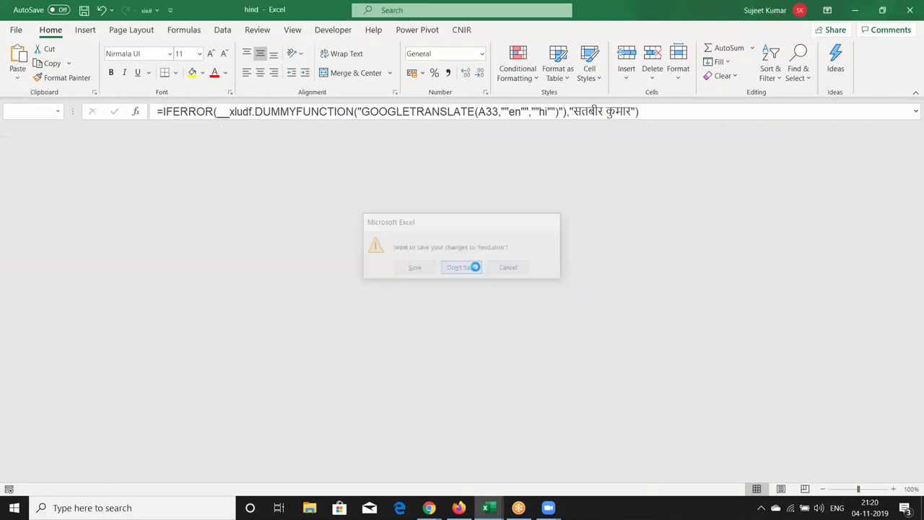
Close Book1 without saving and show the desktop.
{"action": "left_click", "coordinate": [909, 9]}
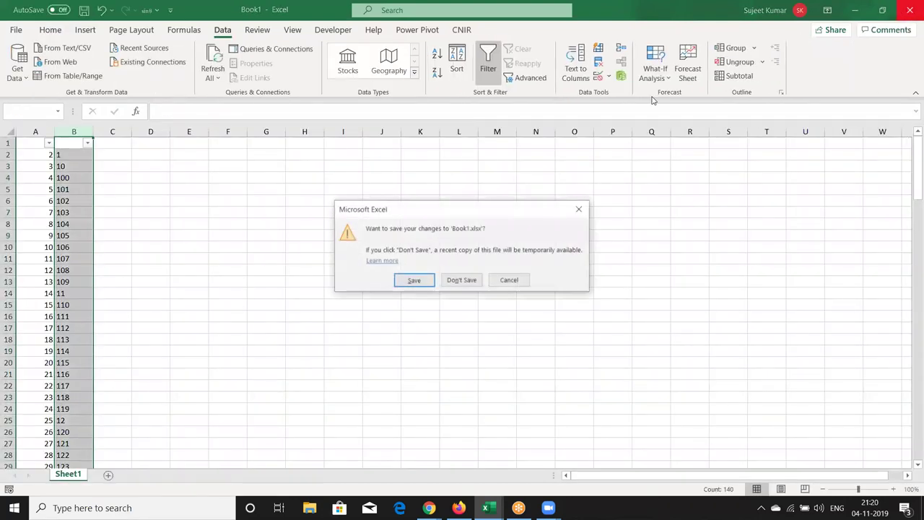
{"action": "left_click", "coordinate": [451, 281]}
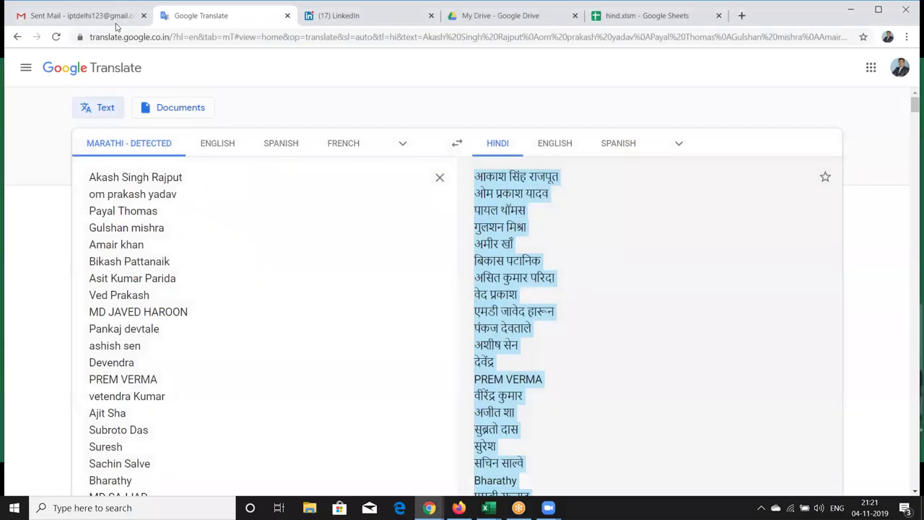
{"action": "key", "text": "super+d"}
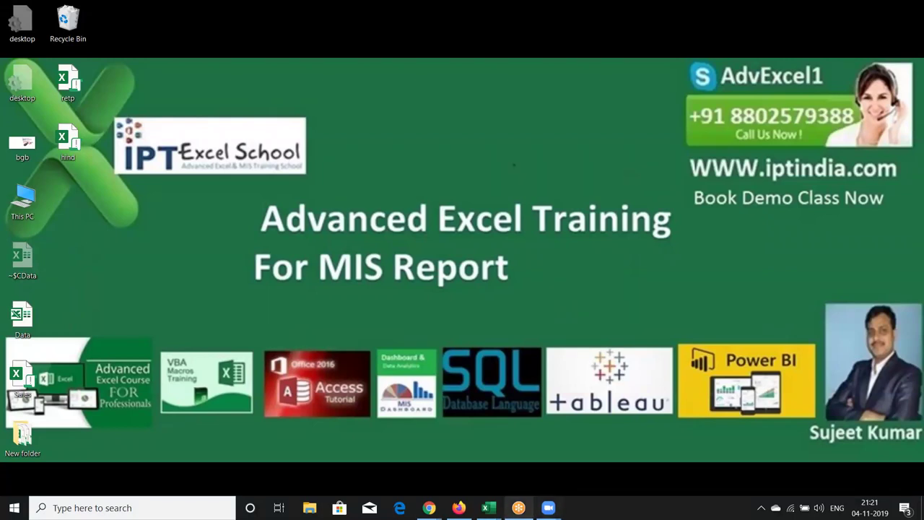
Bring Book2 forward and close it without saving.
{"action": "mouse_move", "coordinate": [489, 507]}
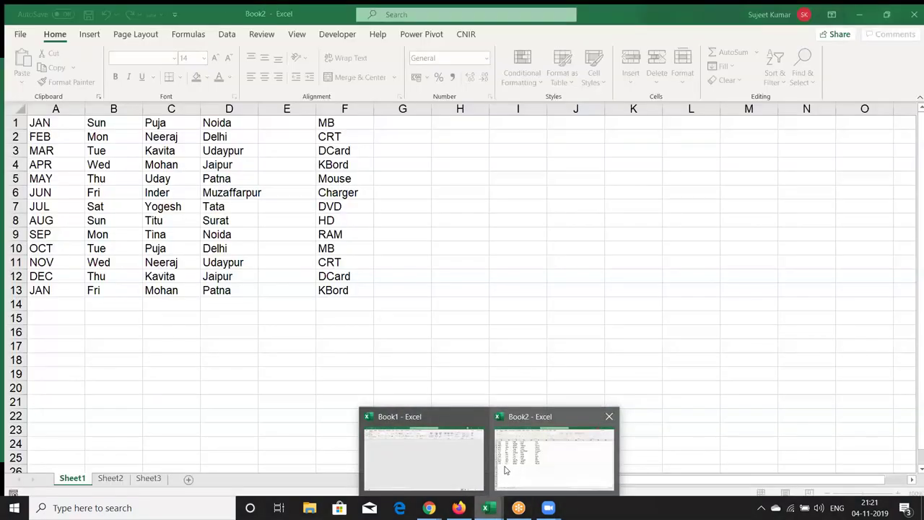
{"action": "left_click", "coordinate": [509, 470]}
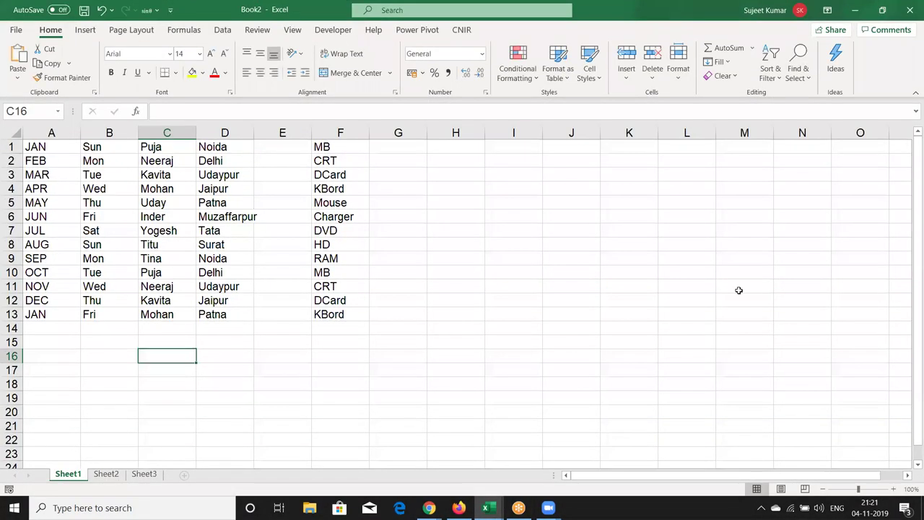
{"action": "left_click", "coordinate": [911, 10]}
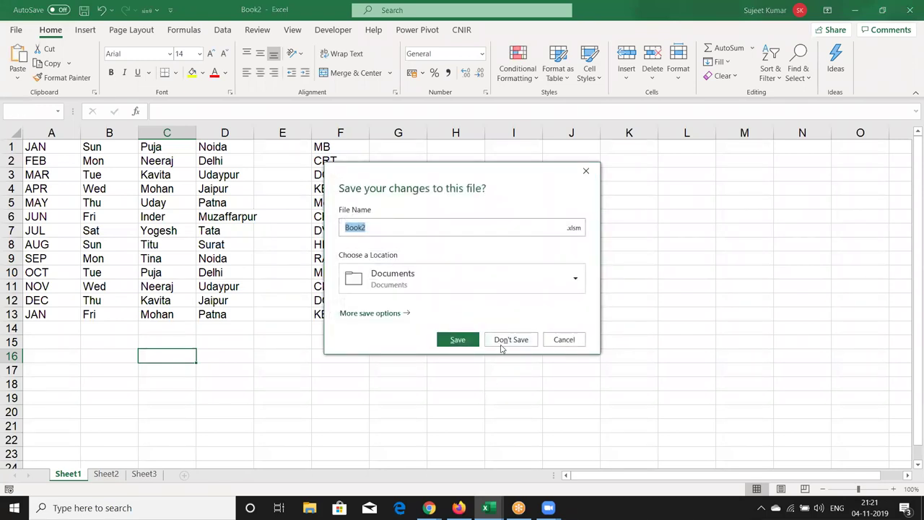
{"action": "left_click", "coordinate": [504, 341]}
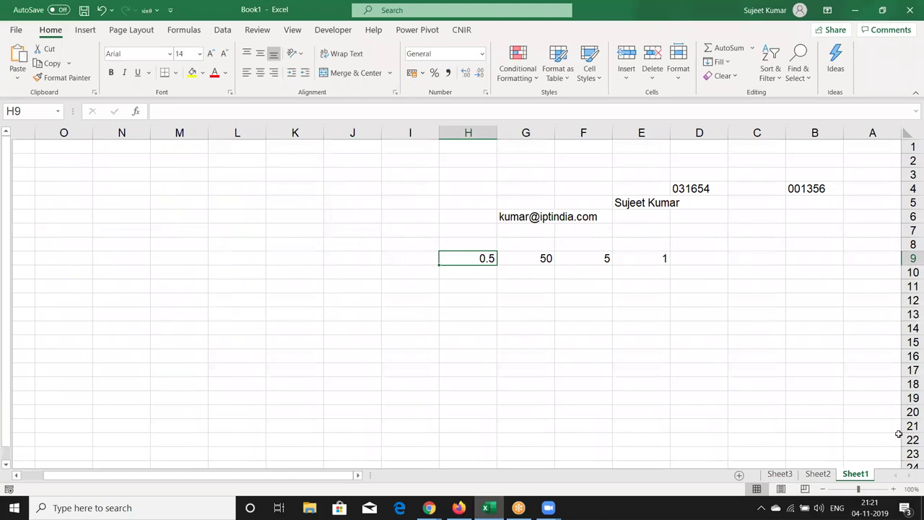
Delete Sheet1 from Book1, leaving Sheet2 and Sheet3.
{"action": "left_click", "coordinate": [780, 473]}
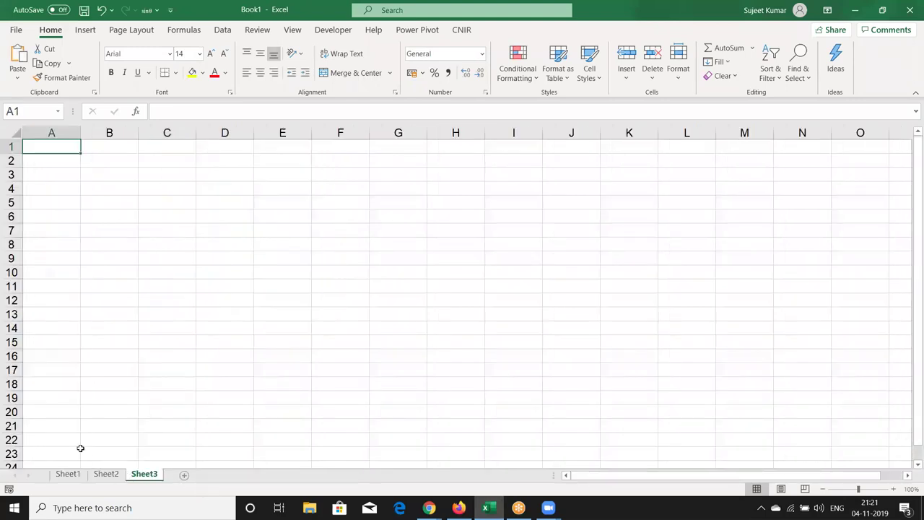
{"action": "left_click", "coordinate": [120, 475], "text": "ctrl"}
{"action": "right_click", "coordinate": [122, 478]}
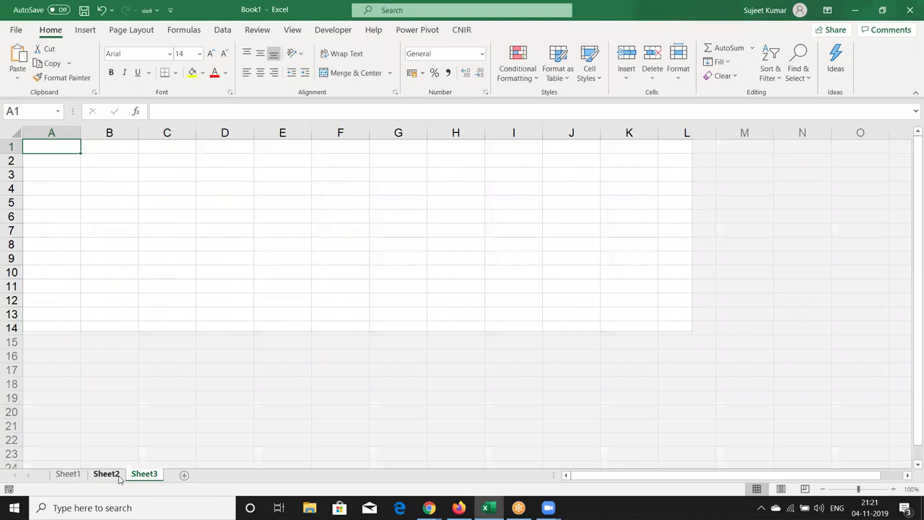
{"action": "right_click", "coordinate": [79, 474]}
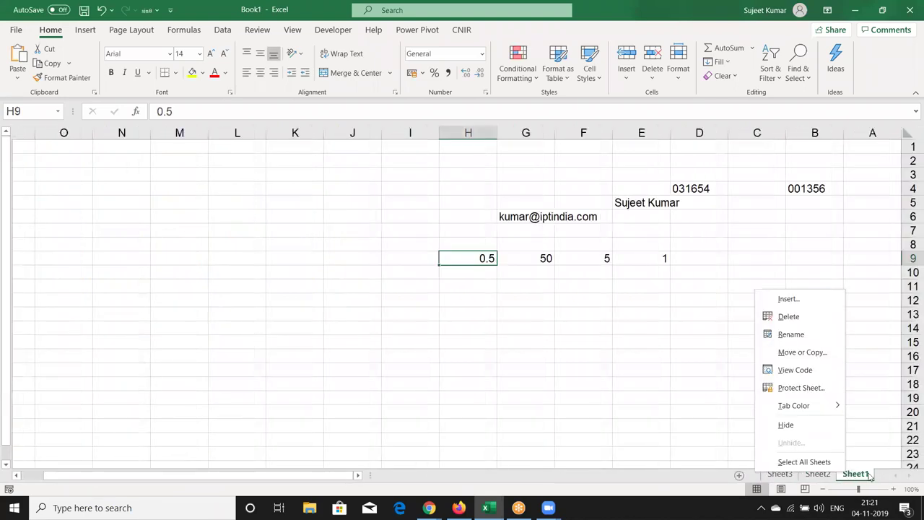
{"action": "left_click", "coordinate": [790, 318]}
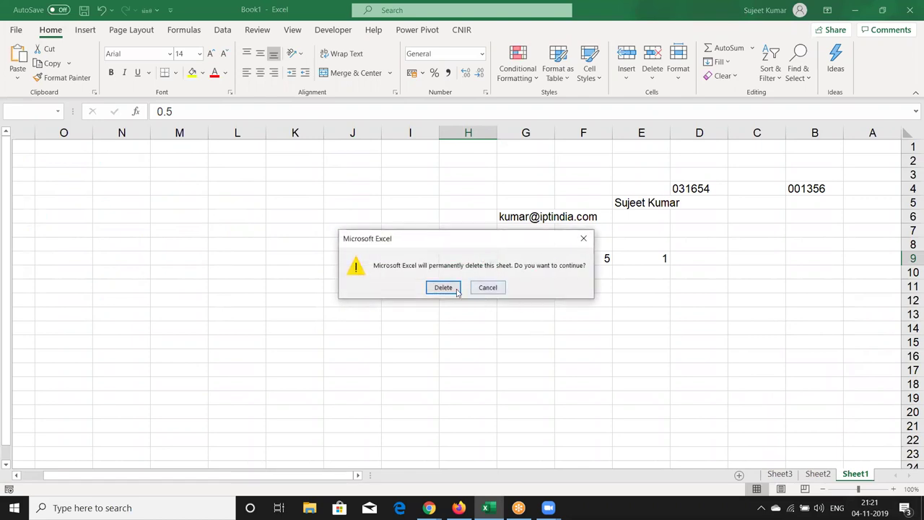
{"action": "left_click", "coordinate": [458, 288]}
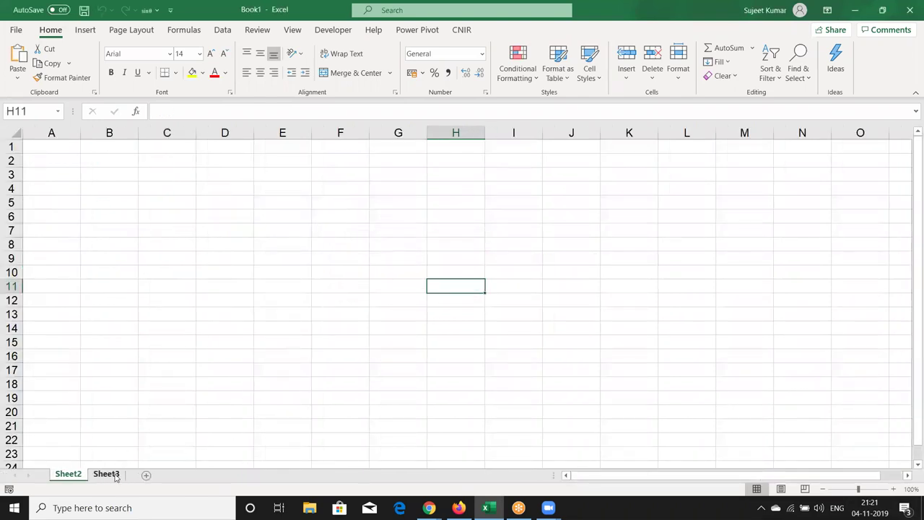
Select cells in Sheet3, ending at A1, then return to the desktop.
{"action": "left_click", "coordinate": [115, 475]}
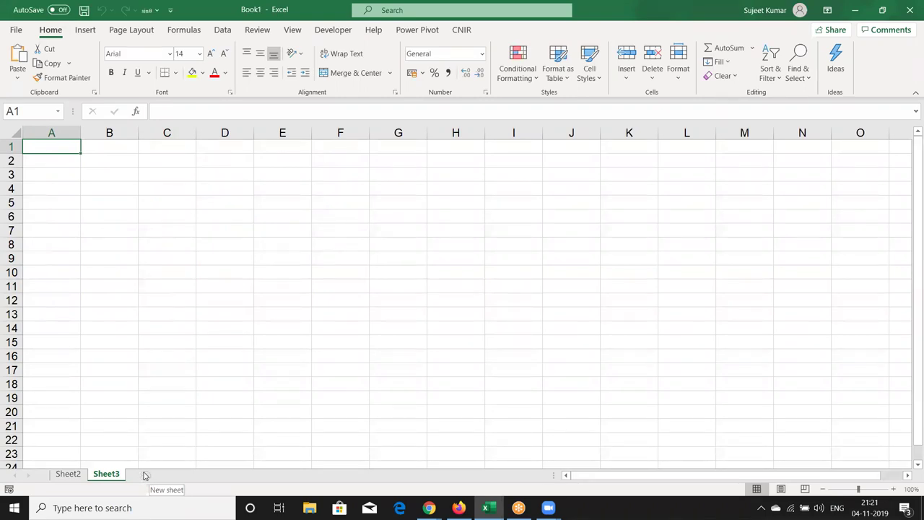
{"action": "left_click", "coordinate": [109, 266]}
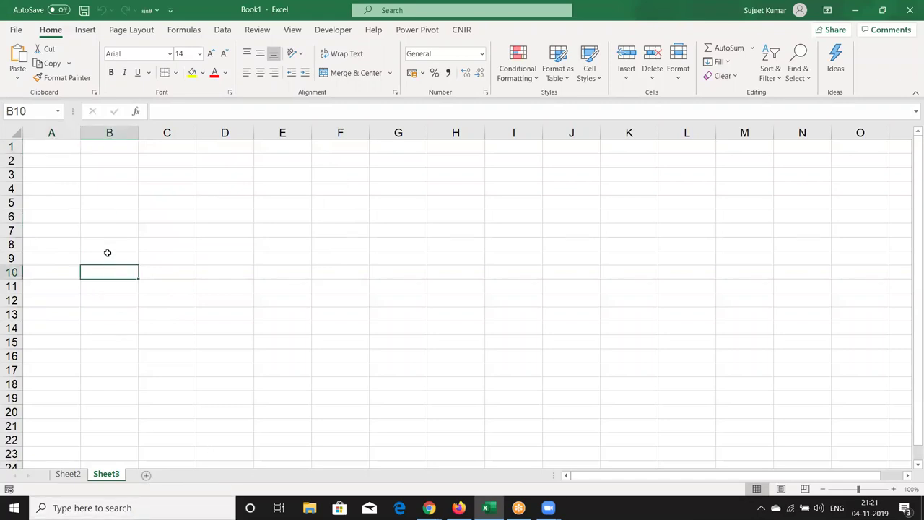
{"action": "left_click", "coordinate": [67, 160]}
{"action": "left_click", "coordinate": [64, 148]}
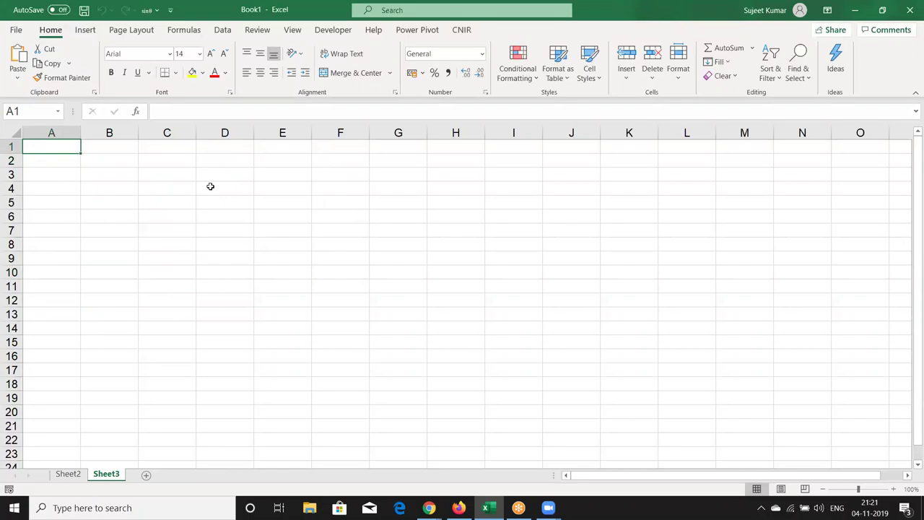
{"action": "key", "text": "super+d"}
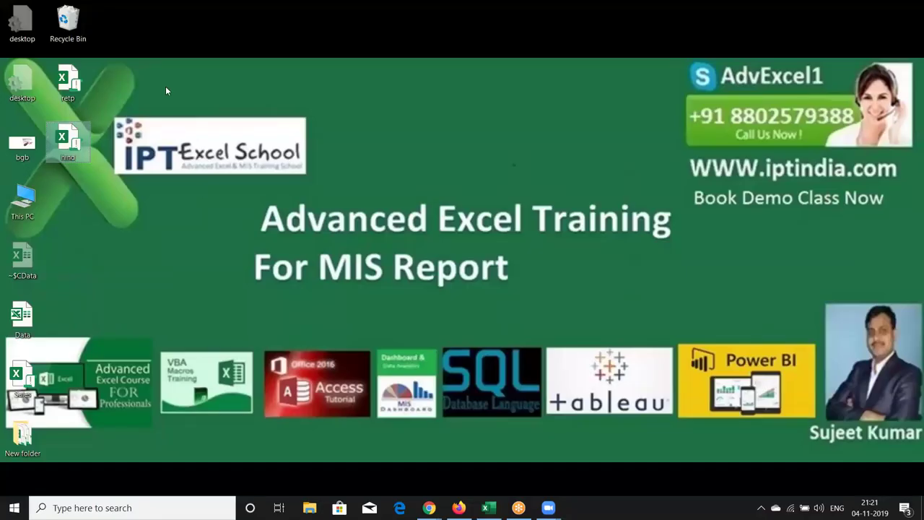